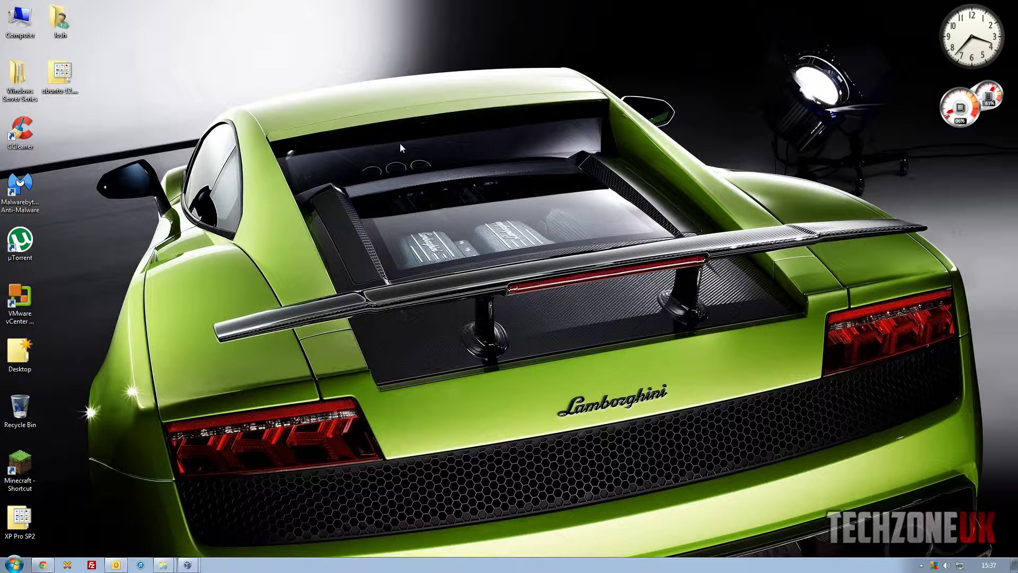
Bring the Windows 8 VM forward and open its Local Disk (C:)
left_click(185, 565)
left_click(217, 543)
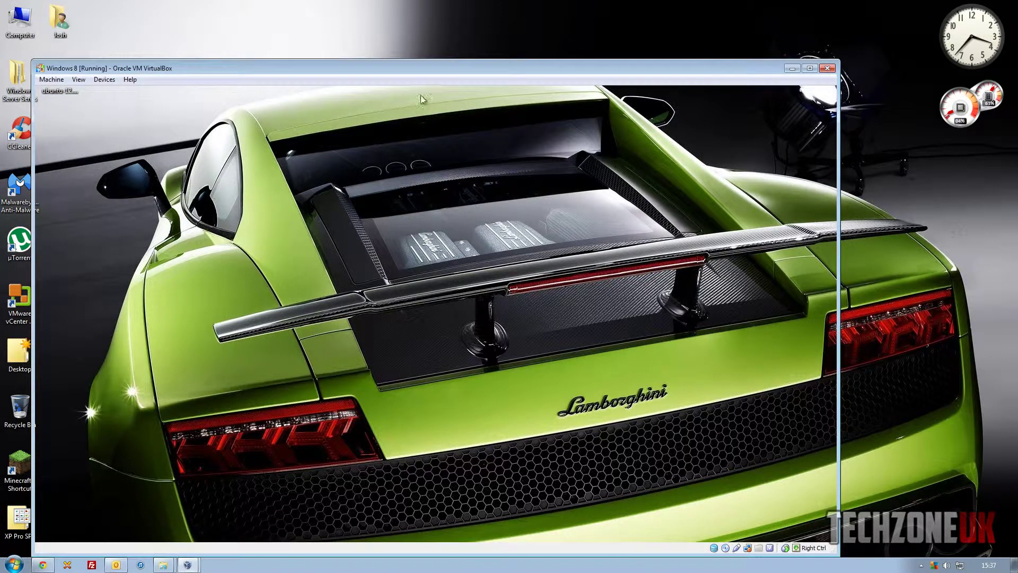
left_click_drag(425, 69, 464, 37)
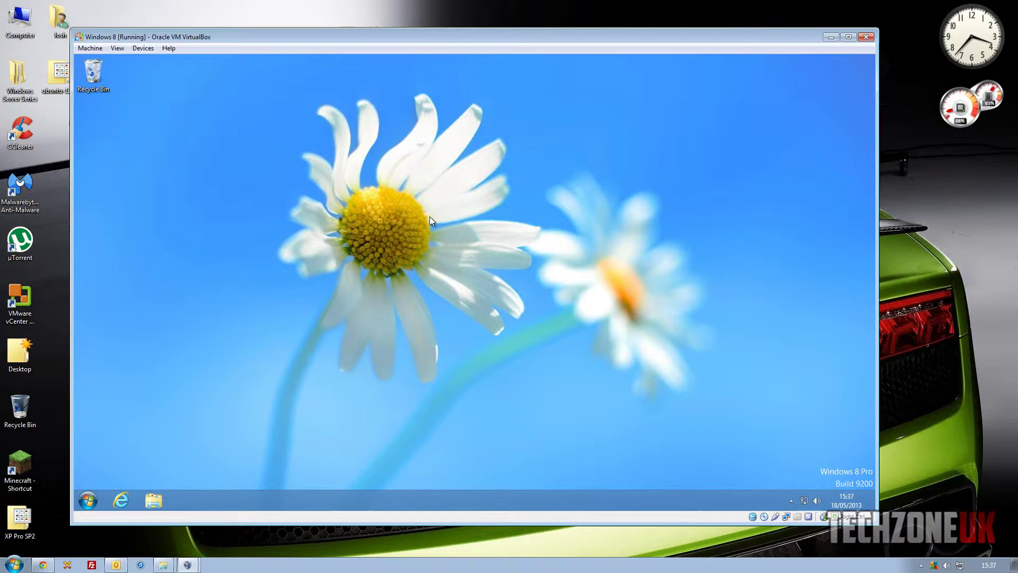
left_click(88, 500)
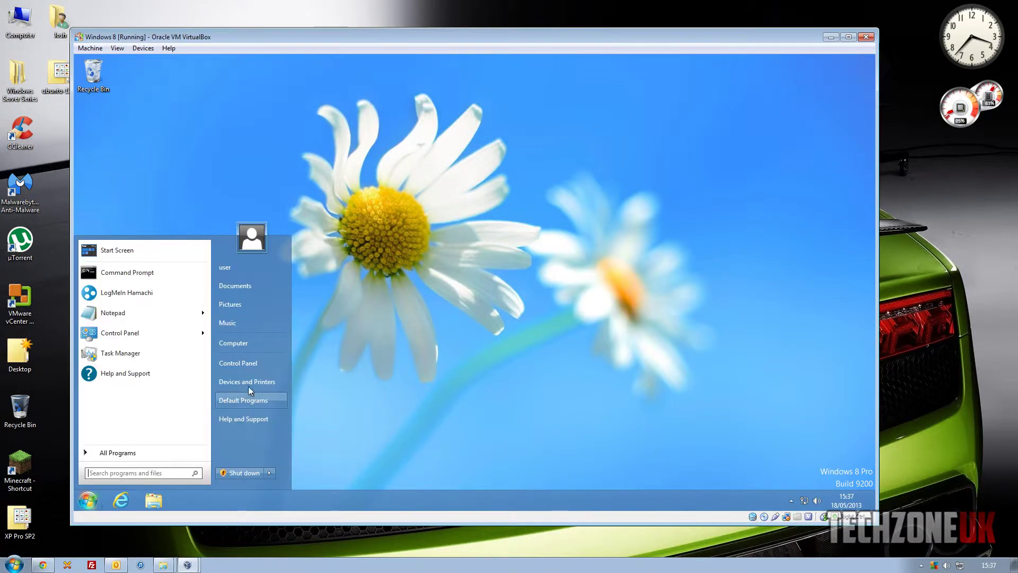
left_click(245, 341)
left_click(377, 180)
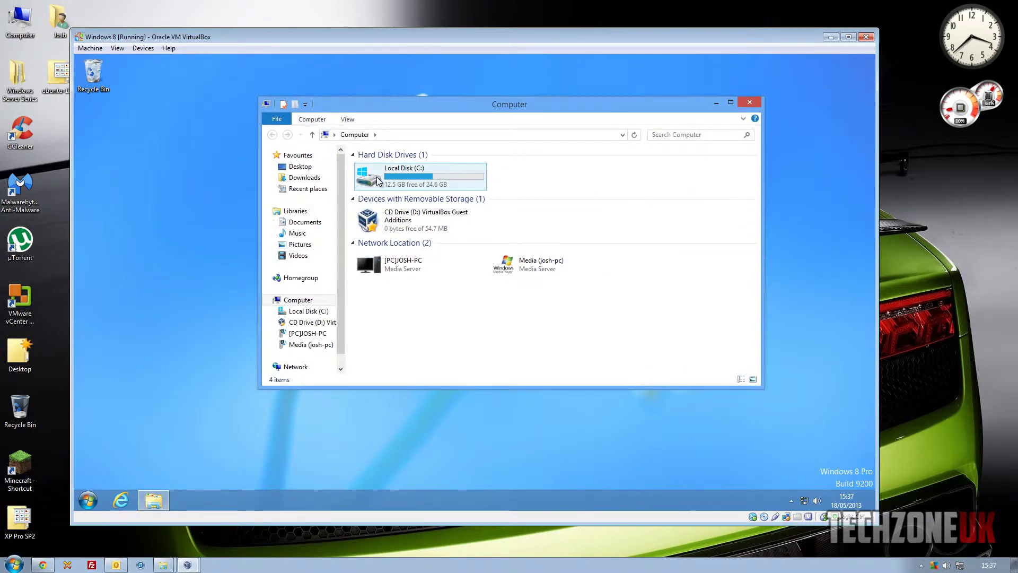
double_click(378, 180)
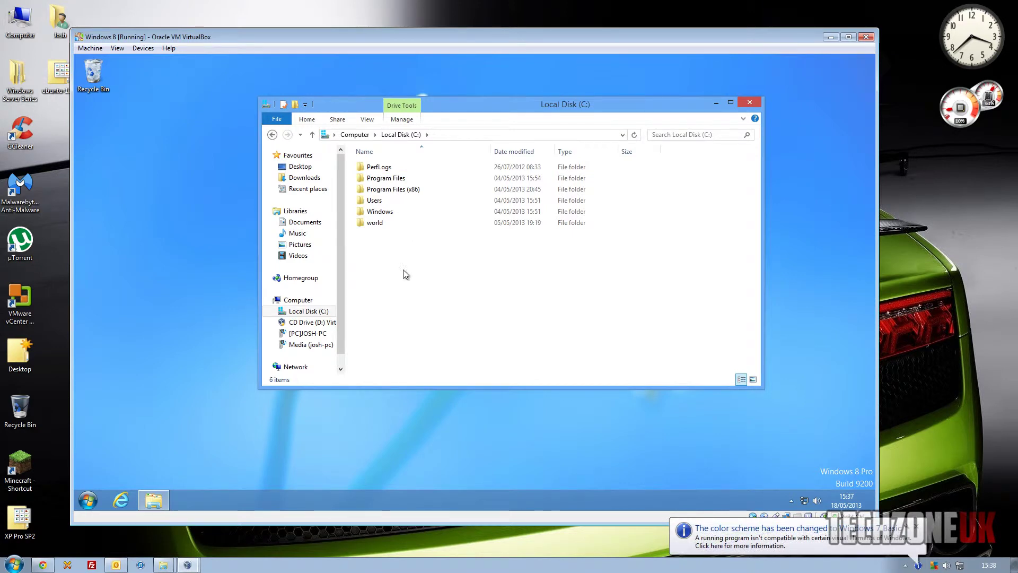
Create a new folder named 'share' at the root of C:
right_click(379, 251)
mouse_move(408, 357)
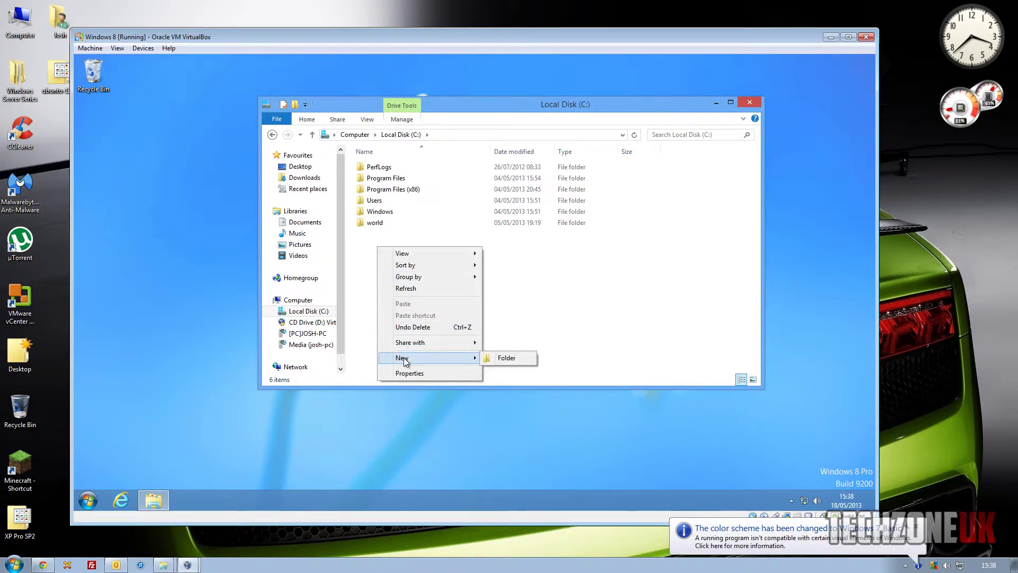
left_click(514, 358)
type("share")
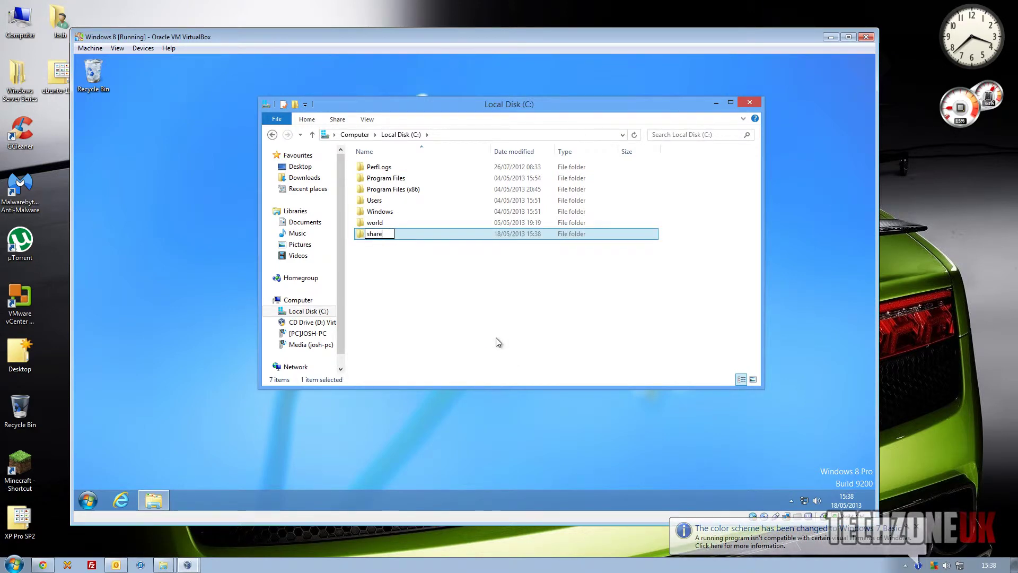
key("Return")
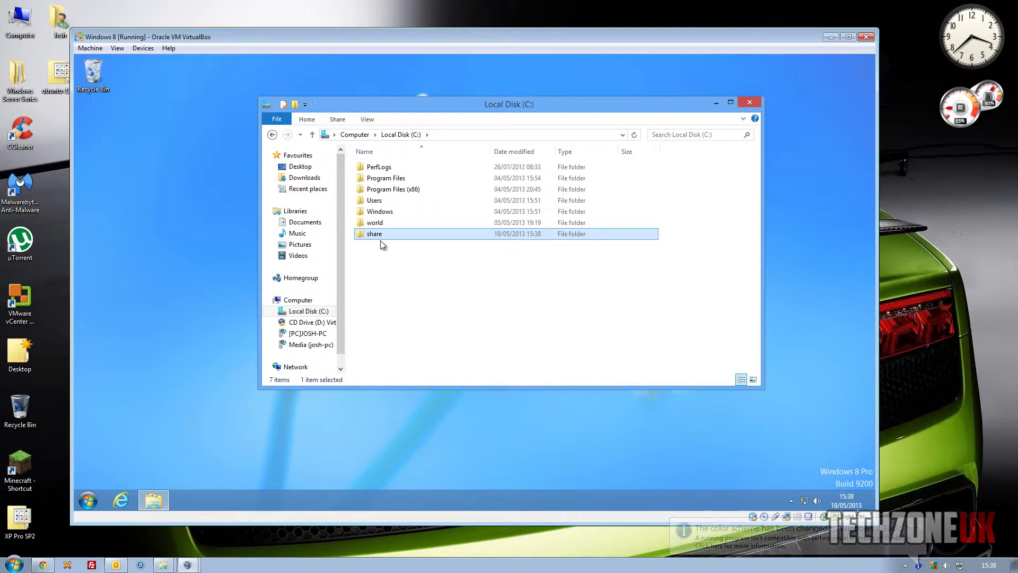
Share the 'share' folder on the network through its Properties Sharing tab, then close Properties
right_click(379, 235)
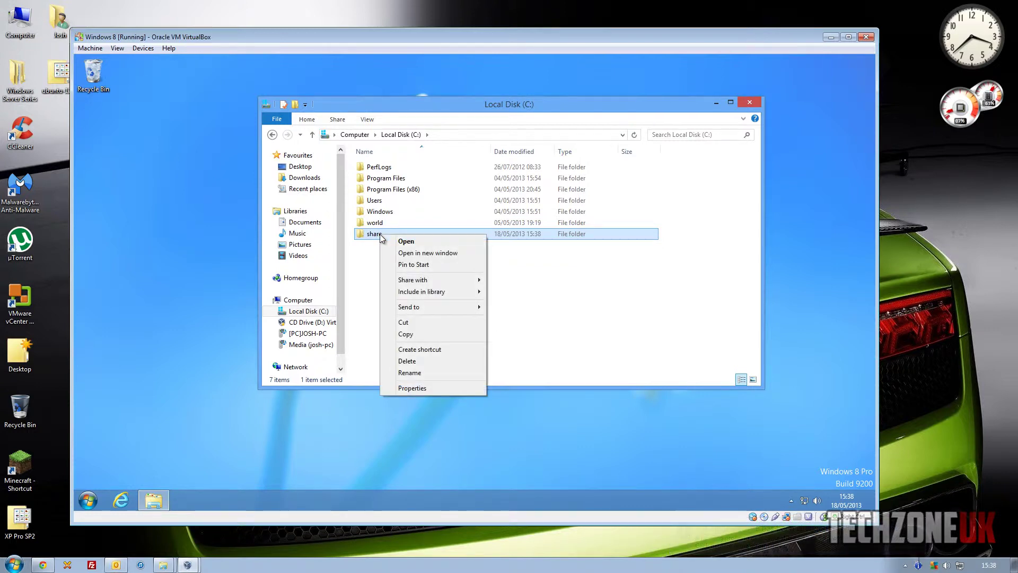
left_click(447, 388)
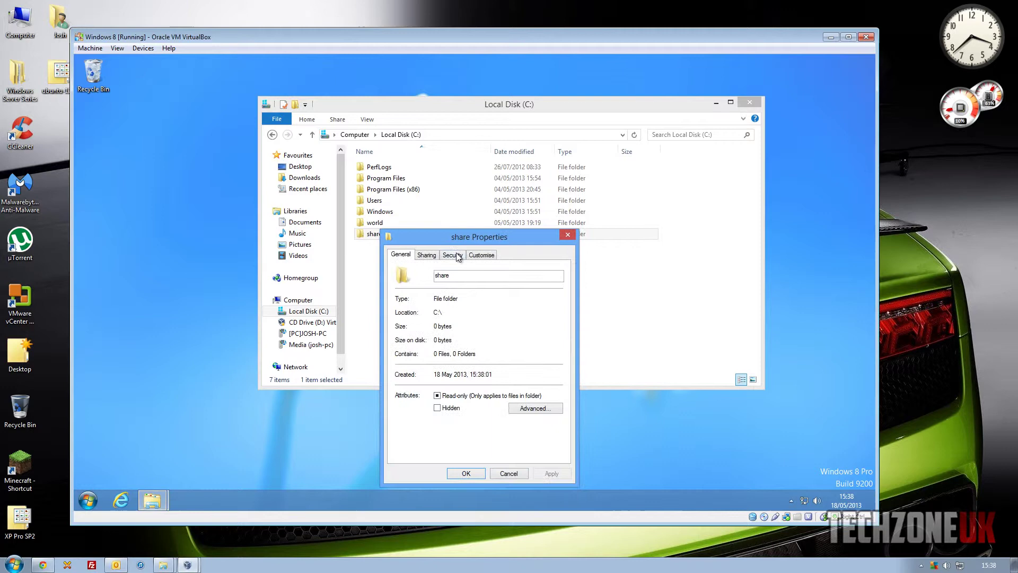
left_click(432, 256)
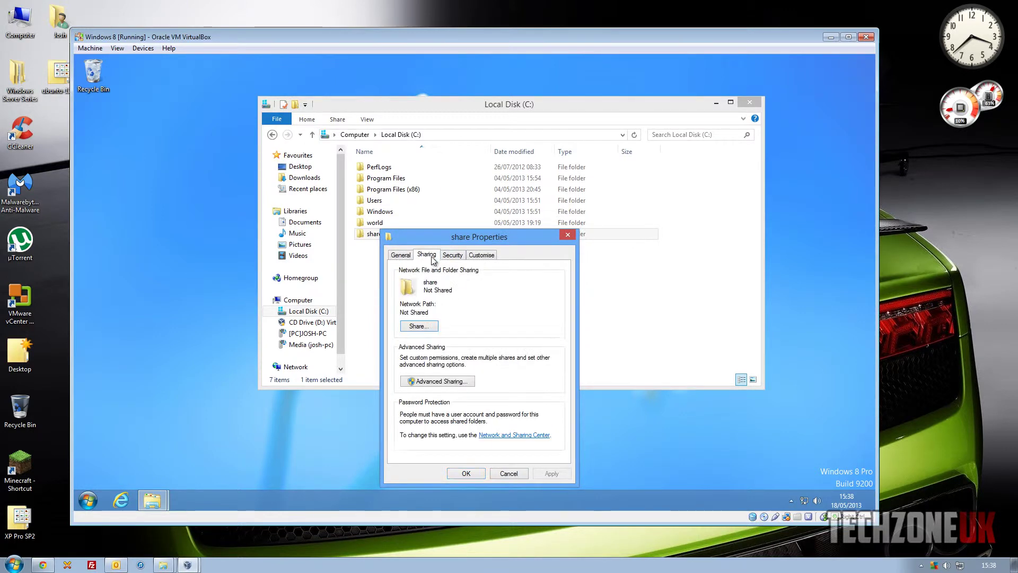
left_click(418, 326)
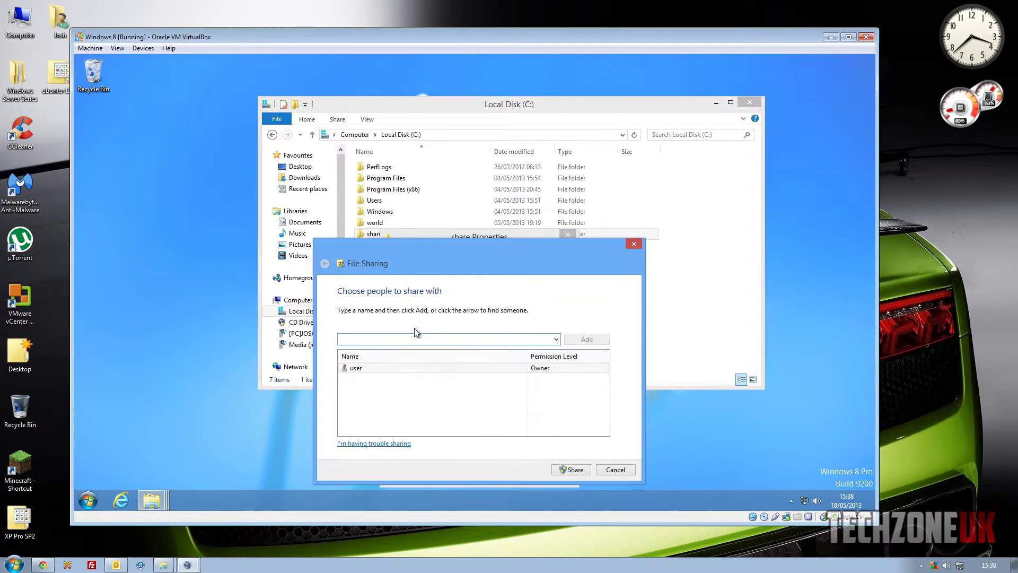
left_click(575, 471)
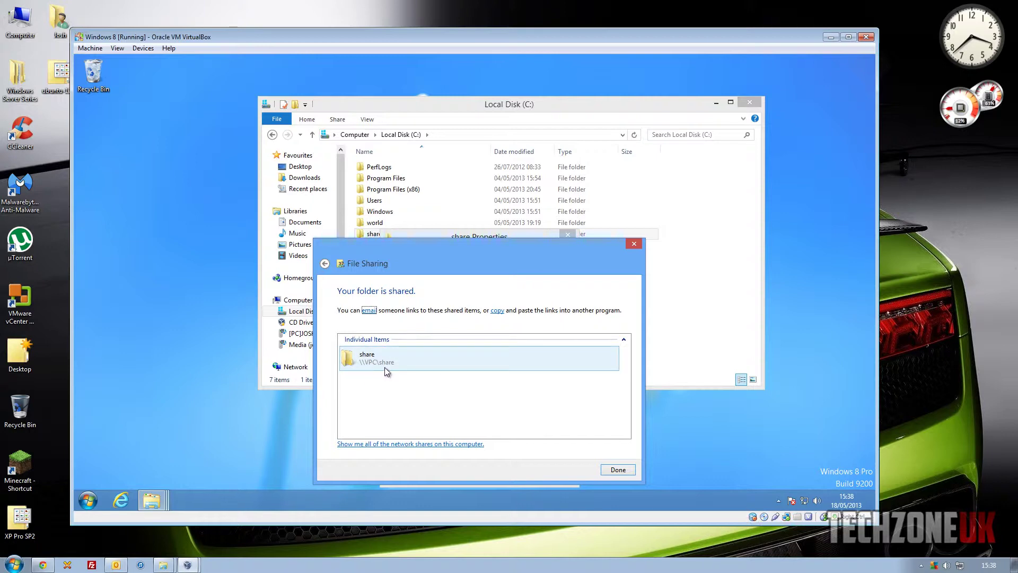
left_click(608, 470)
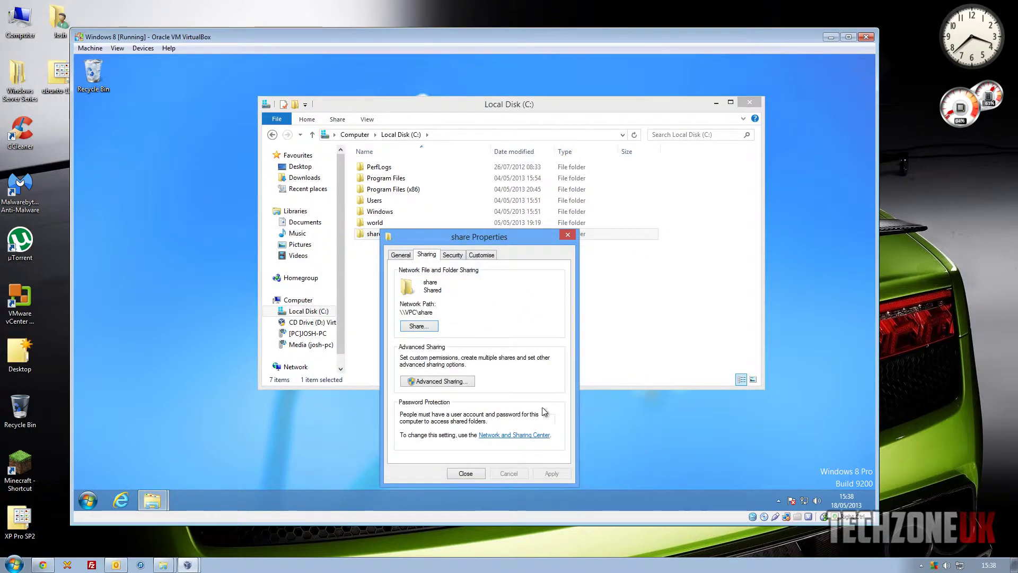
left_click(473, 475)
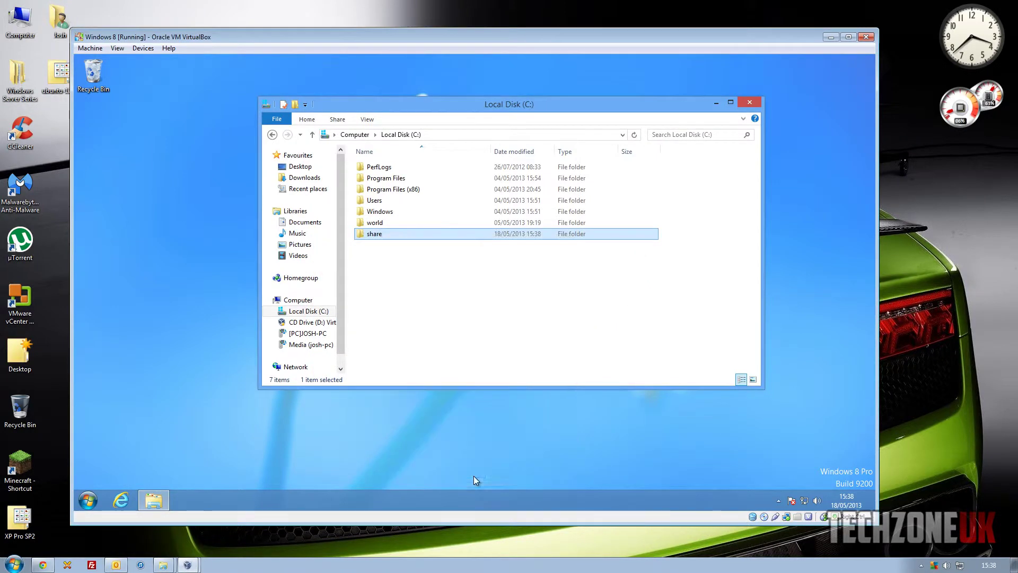
Minimize the VM and launch Tools > Map network drive from the host's Computer view
left_click(831, 38)
left_click(13, 564)
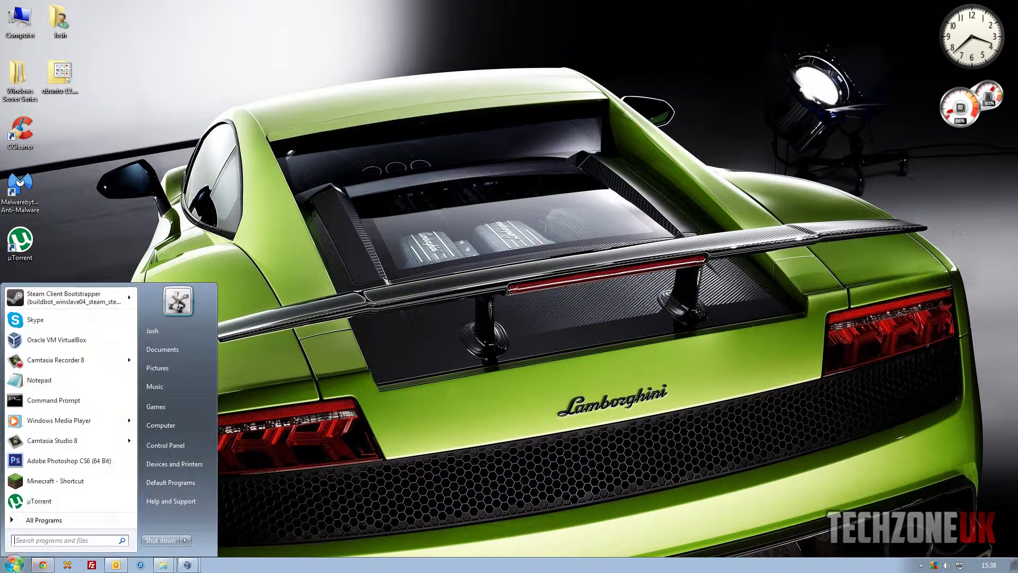
left_click(173, 427)
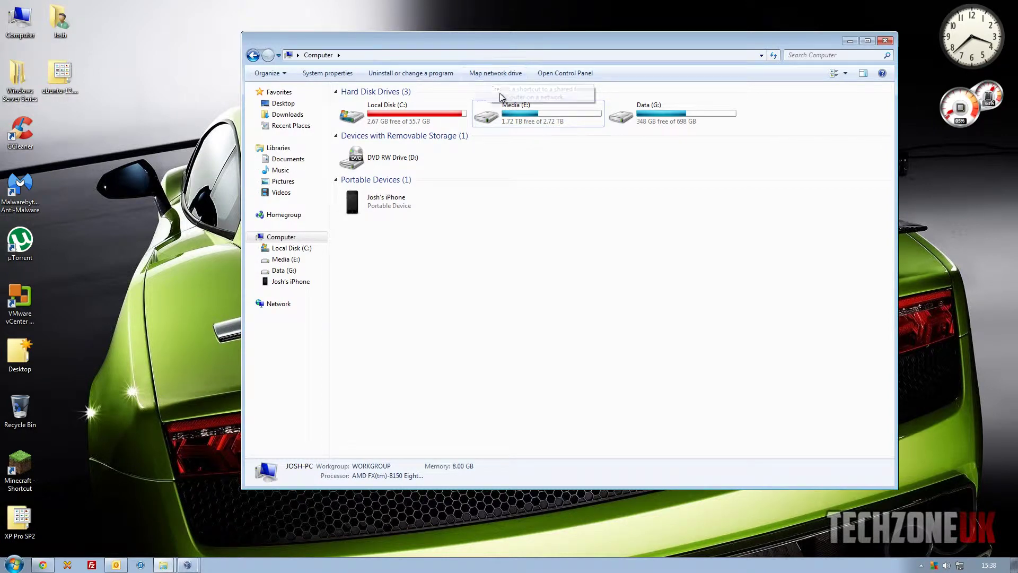
key("alt")
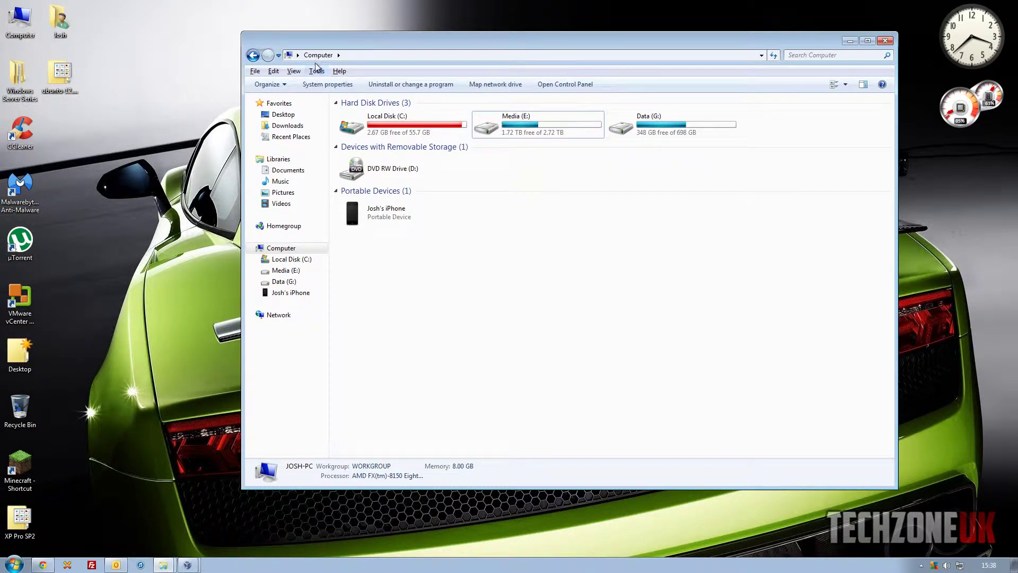
left_click(316, 71)
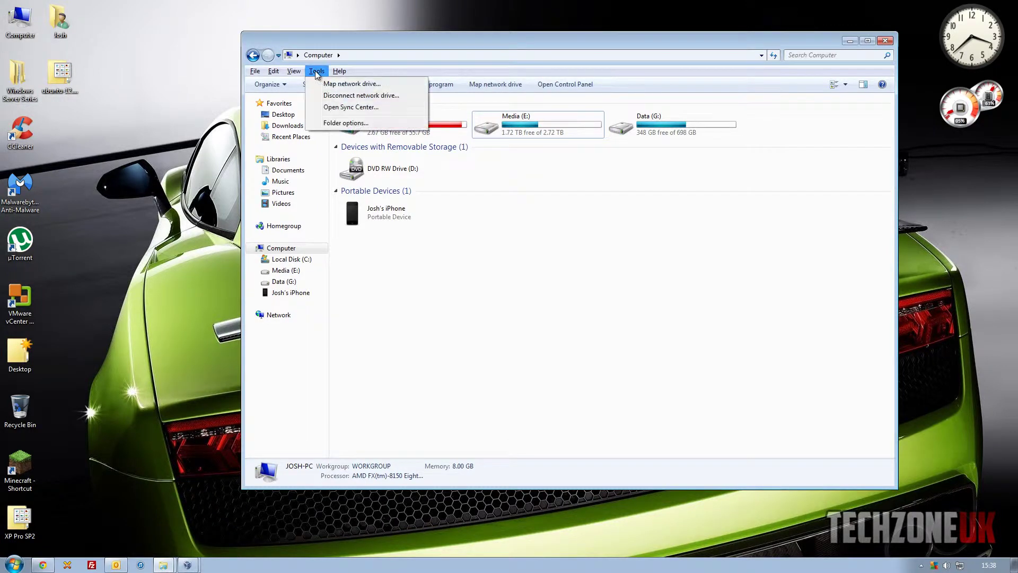
left_click(350, 85)
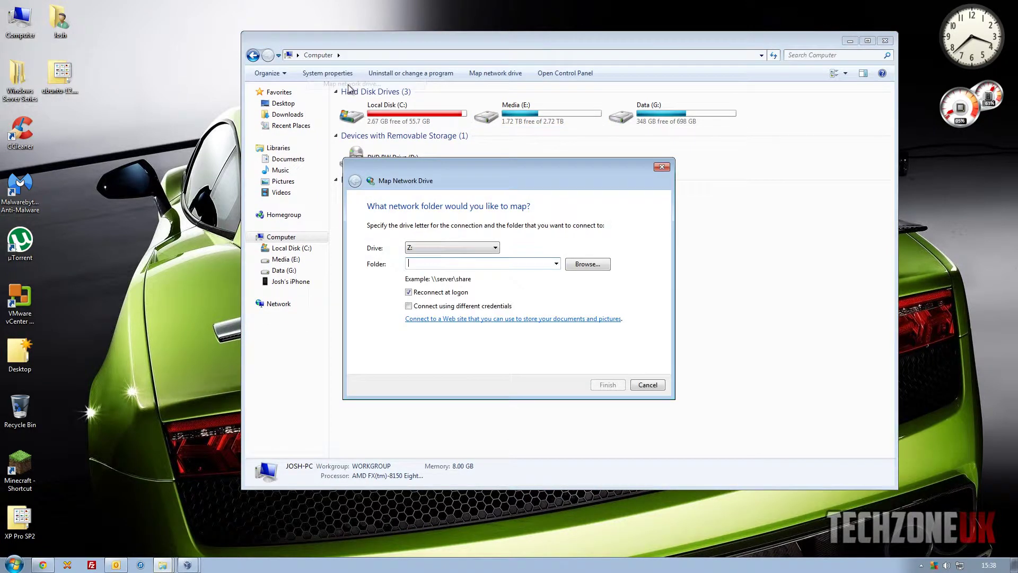
Choose drive letter M: and enter \\VPC\share as the folder path
left_click(463, 247)
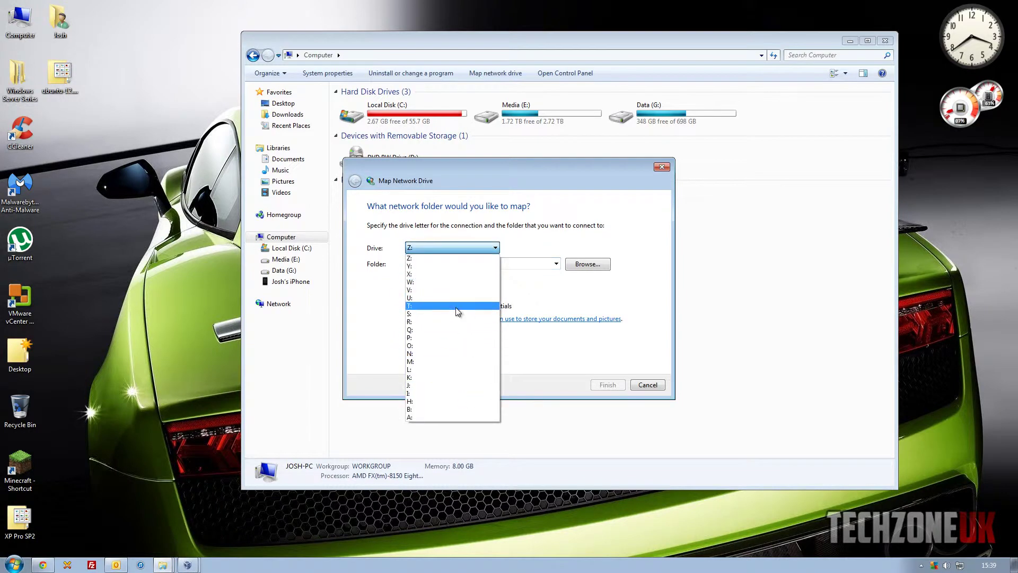
left_click(454, 338)
left_click(443, 253)
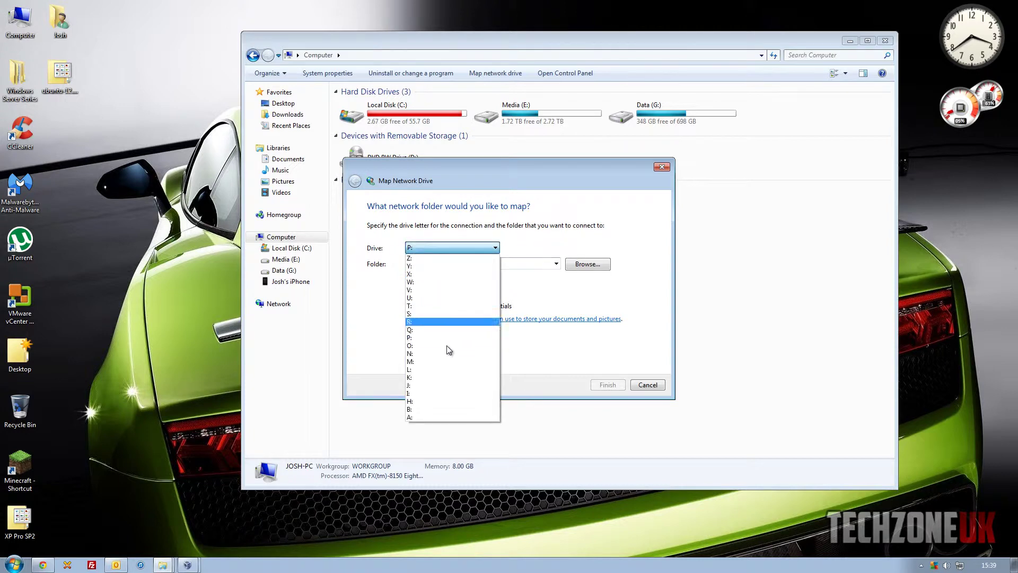
left_click(455, 357)
left_click(446, 263)
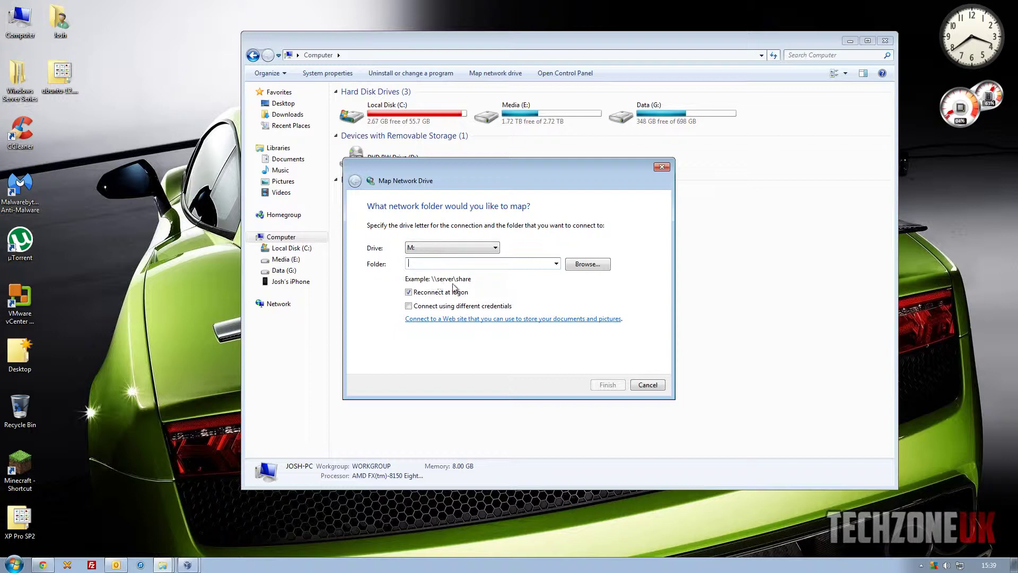
type("\\\\")
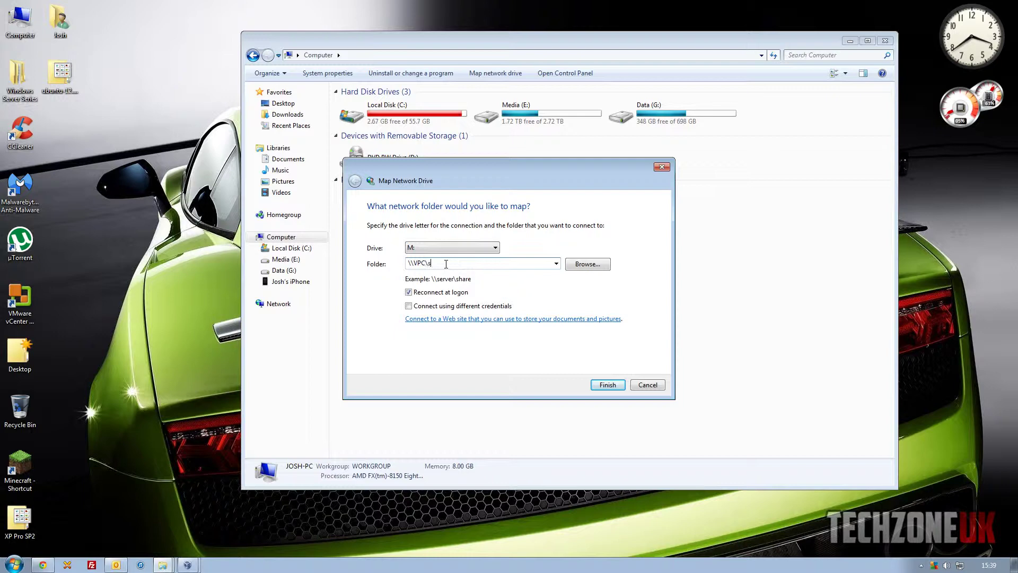
type("VPC\\share")
left_click_drag(443, 263, 411, 265)
key("ctrl+c")
left_click(412, 265)
In the VM, open the share folder's Sharing properties and check its network path \\VPC\share
left_click(187, 564)
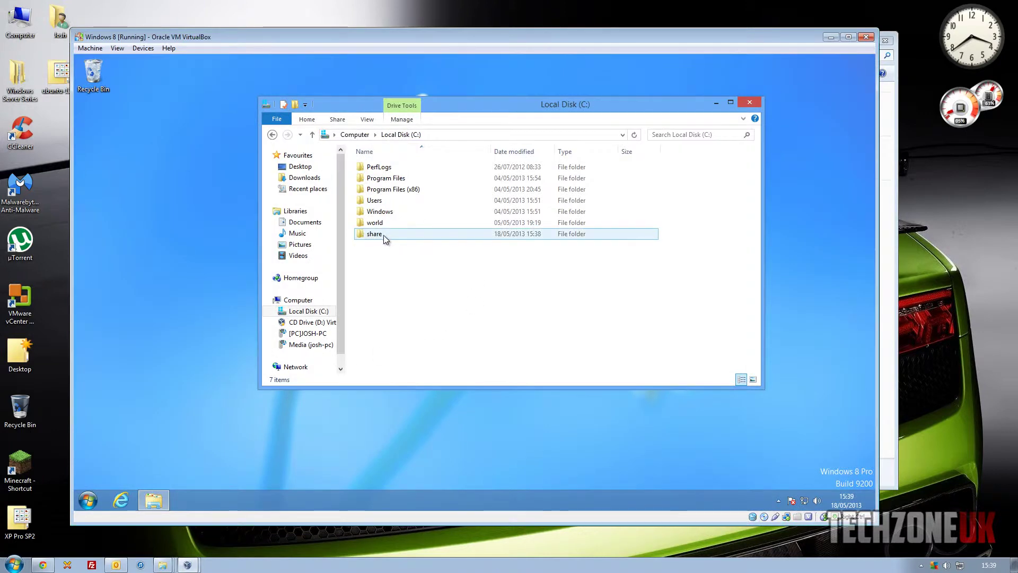
right_click(384, 235)
right_click(384, 235)
left_click(386, 387)
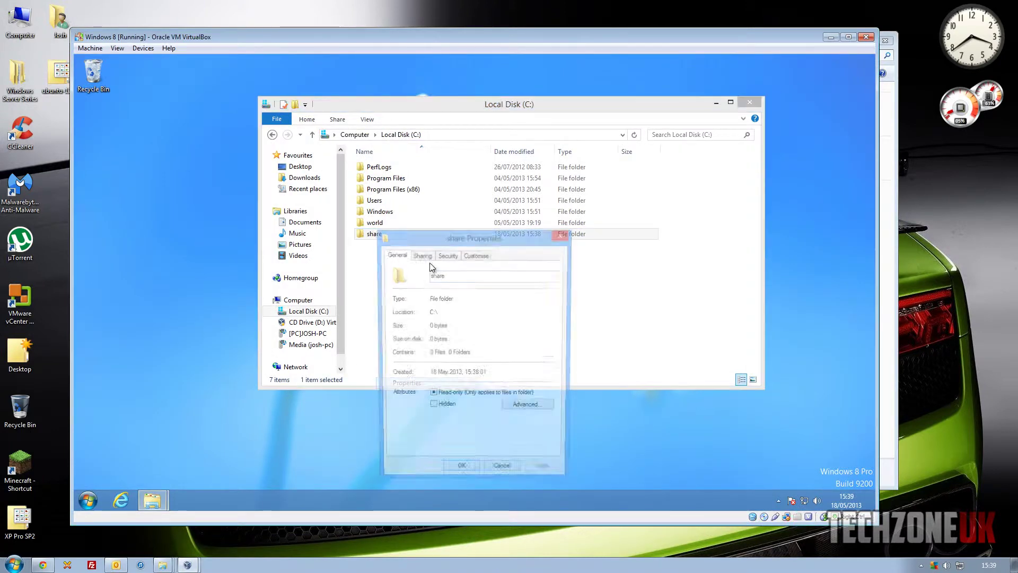
left_click(421, 254)
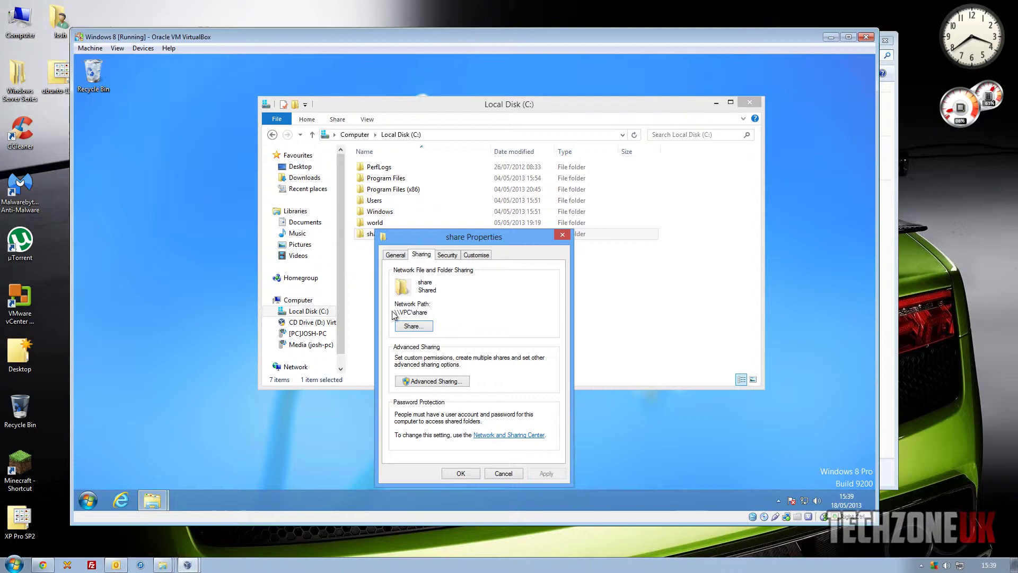
left_click(430, 312)
left_click(187, 565)
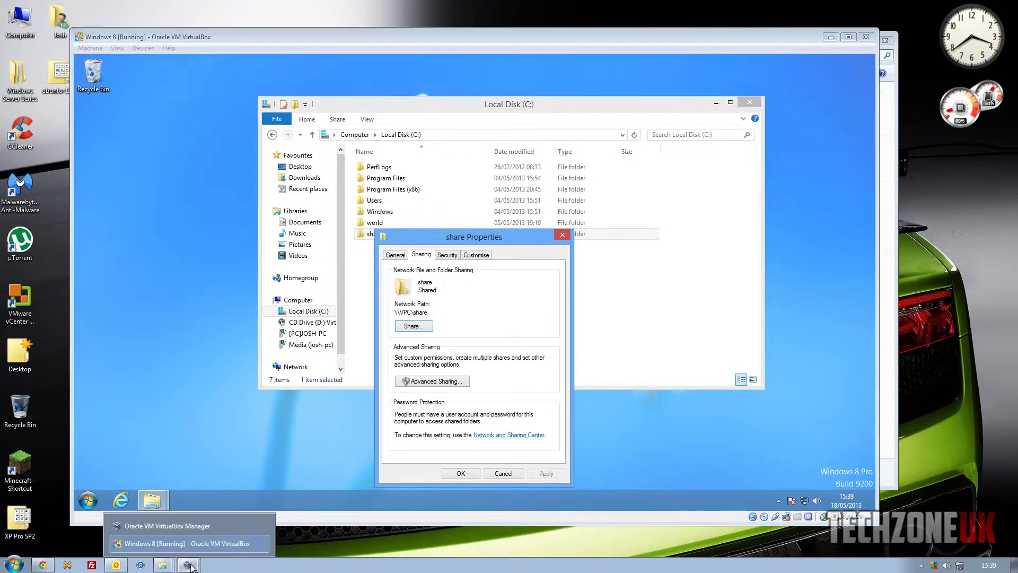
Paste \\VPC\share into the mapping wizard, finish it as drive M:, and return to the VM
mouse_move(157, 564)
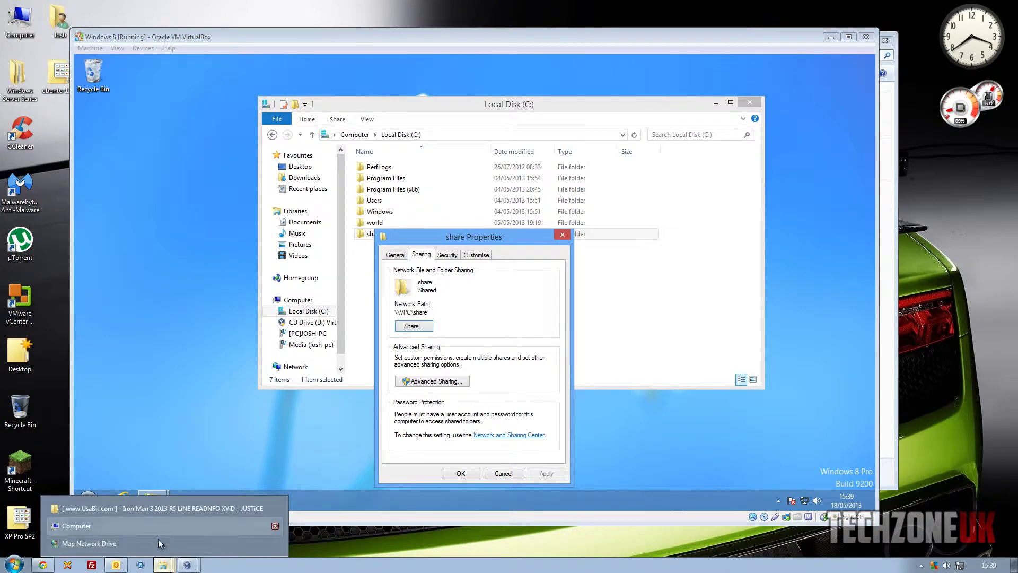
left_click(159, 543)
key("ctrl+v")
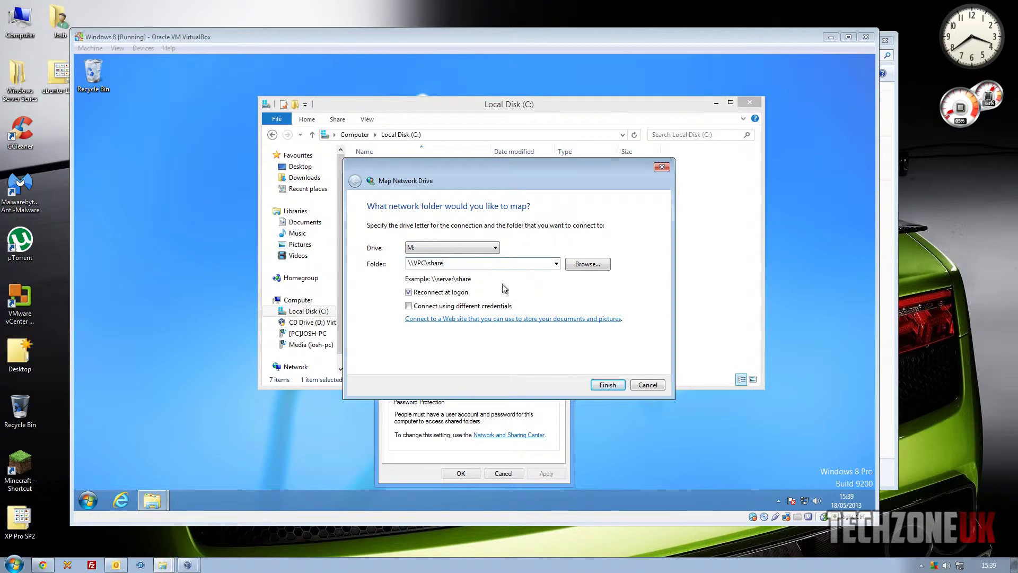
left_click(608, 385)
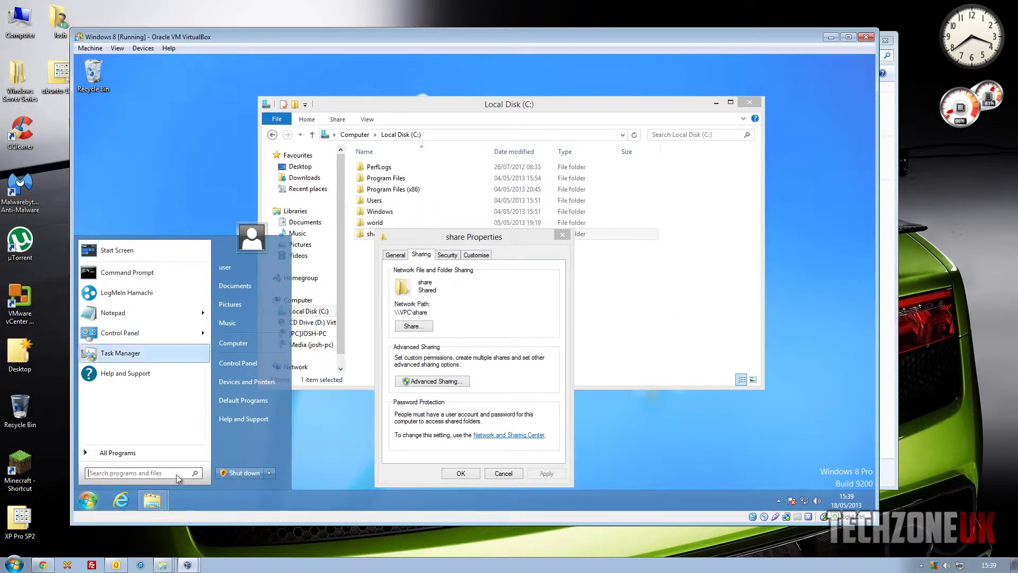
right_click(162, 564)
left_click(241, 363)
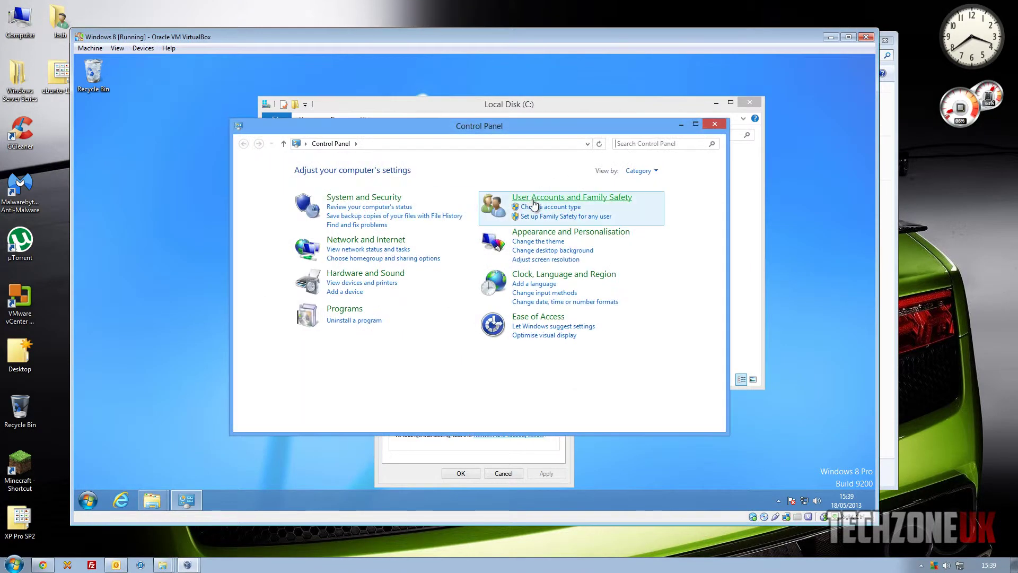
Go from User Accounts and Family Safety to the account's Users page in PC settings
left_click(533, 200)
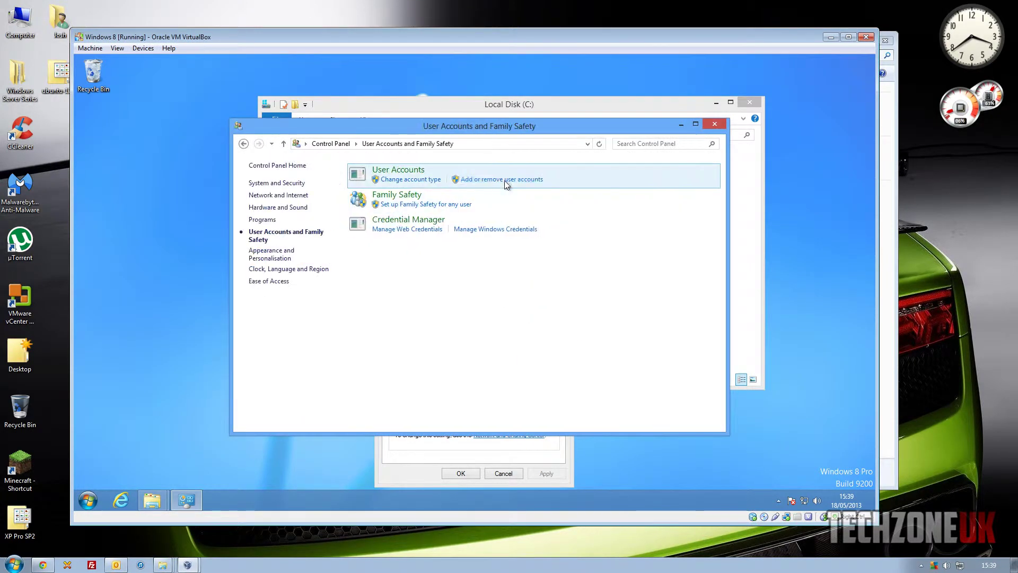
left_click(395, 171)
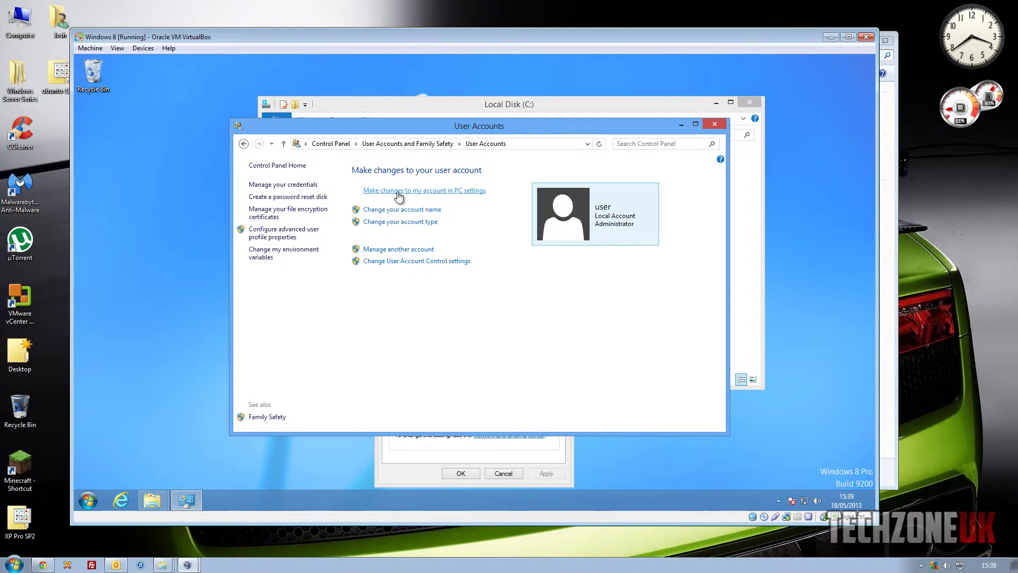
left_click(426, 191)
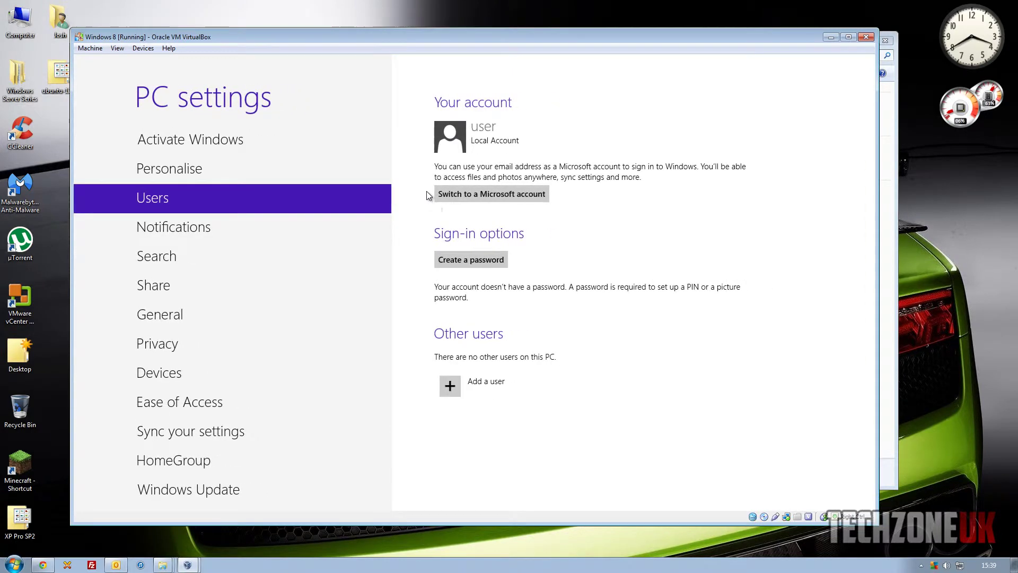
Create a sign-in password for the local account, confirm it, add a hint, and finish
left_click(477, 261)
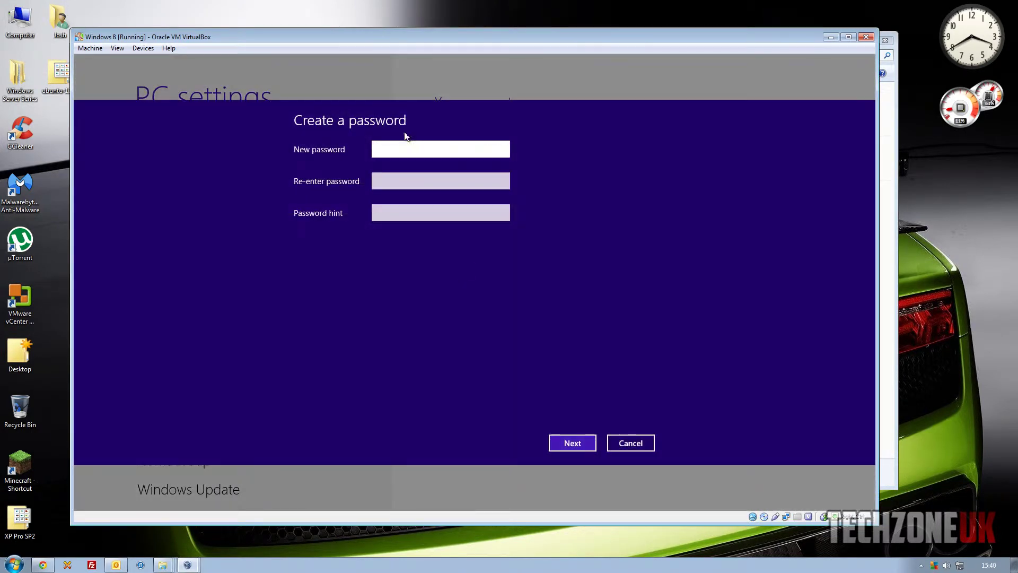
type("test1")
key("Tab")
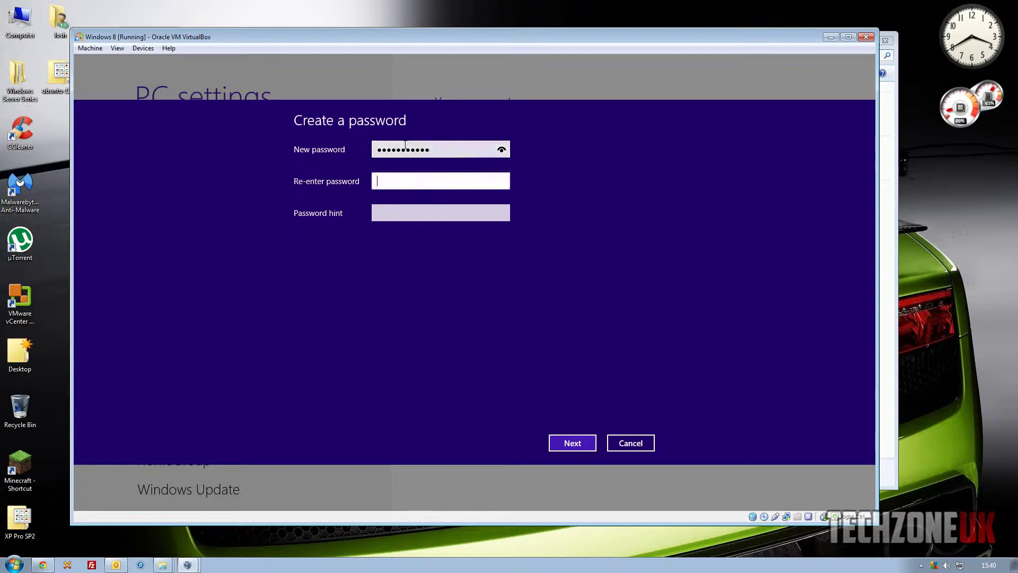
type("te")
key("Tab")
type("Pa")
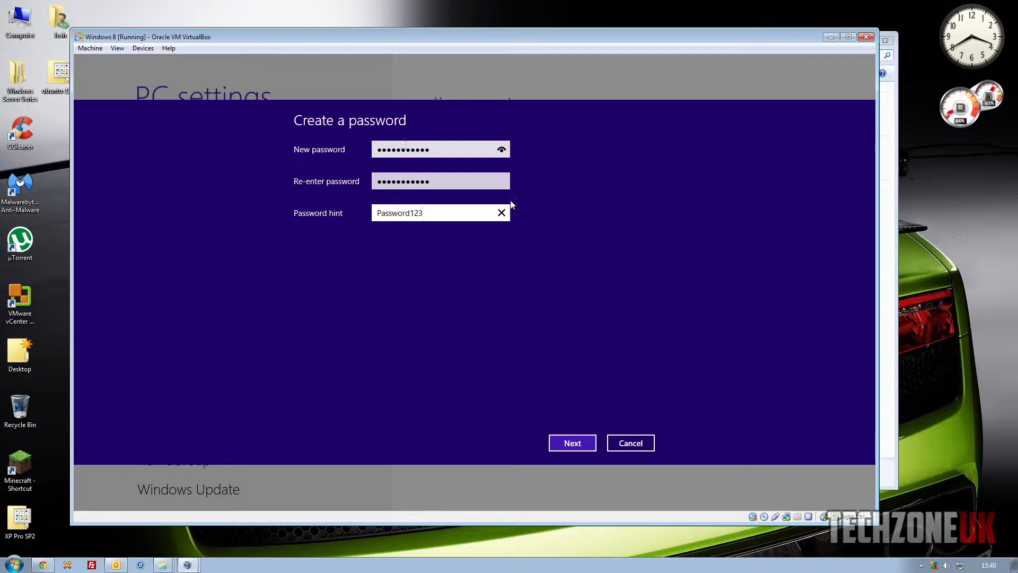
left_click(588, 444)
left_click(572, 440)
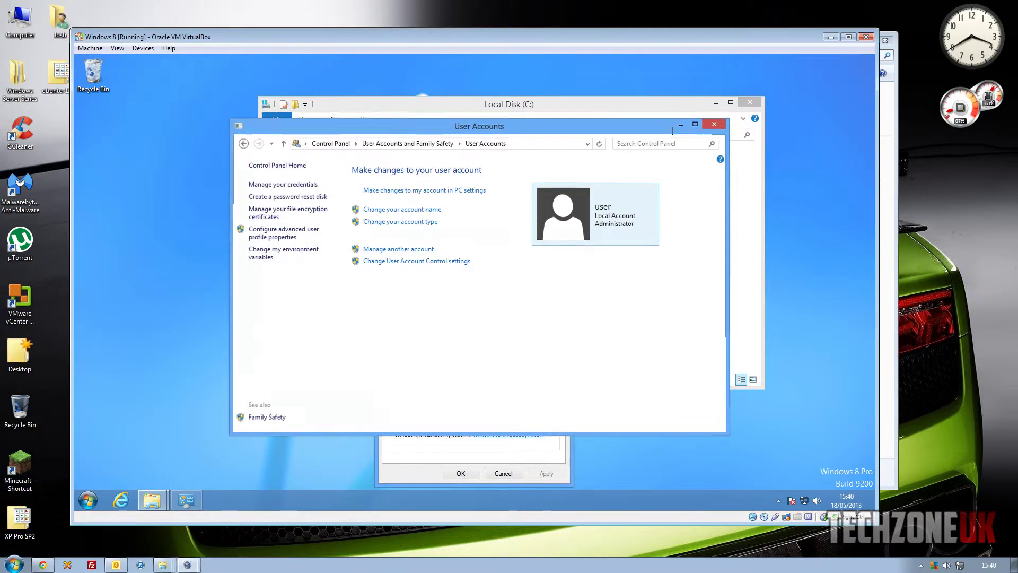
Close User Accounts and place share Properties top-left and Local Disk (C:) to the right
left_click(715, 125)
left_click_drag(471, 225, 208, 129)
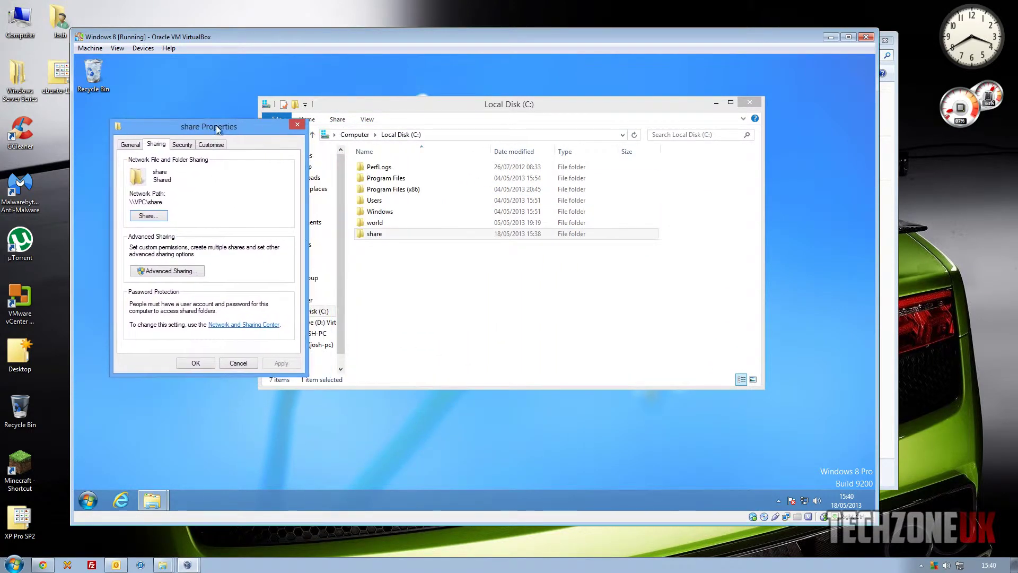
left_click_drag(388, 104, 457, 104)
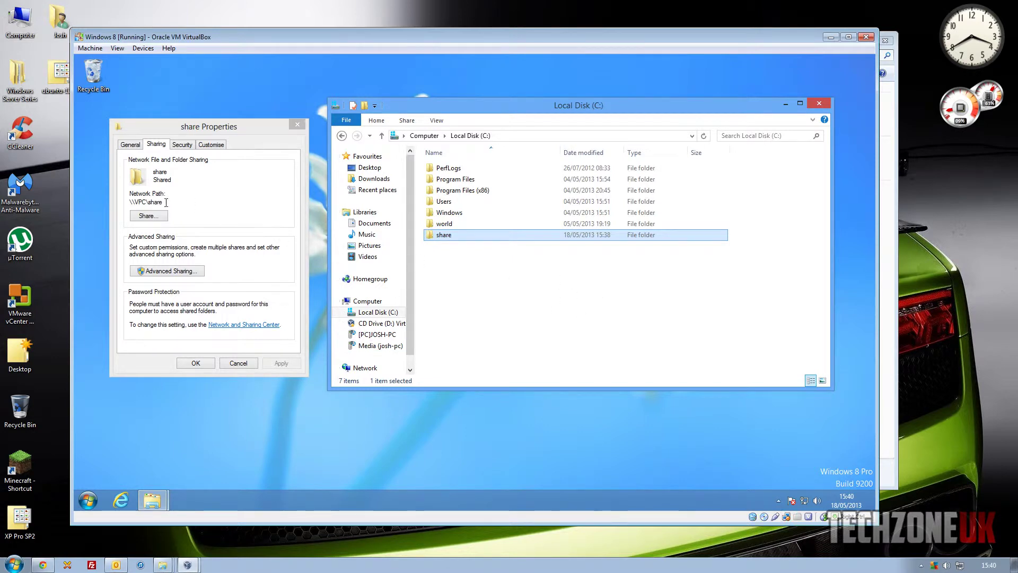
left_click(143, 202)
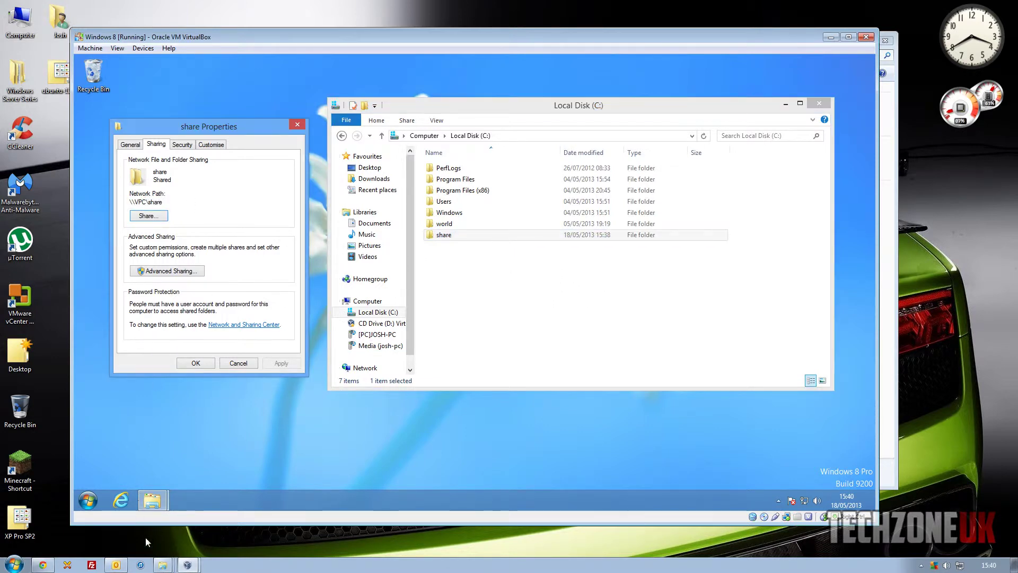
right_click(163, 565)
Map \\VPC\share as drive M: by entering the VM account's user name and password
left_click(150, 541)
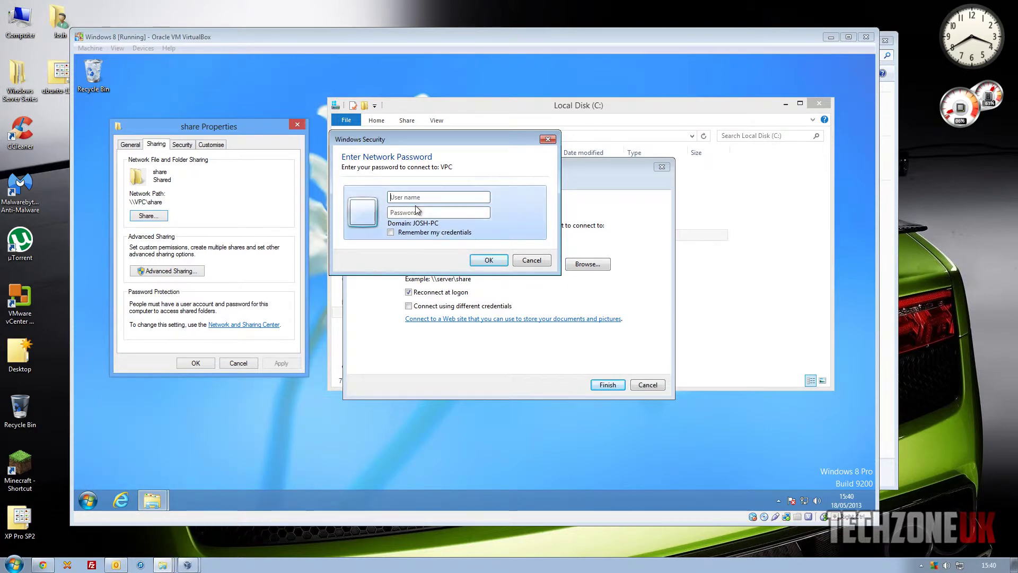
type("user")
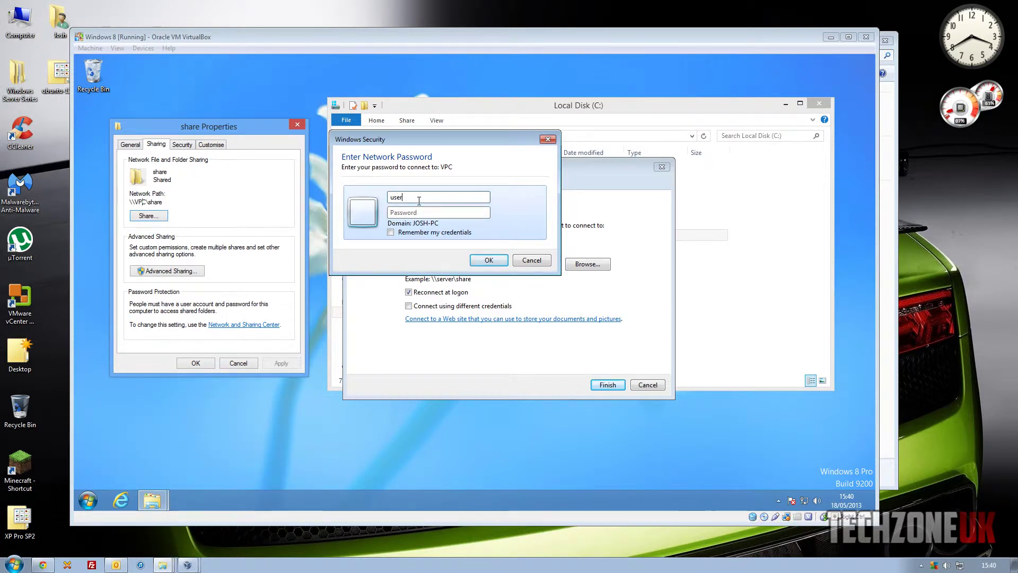
type("p**")
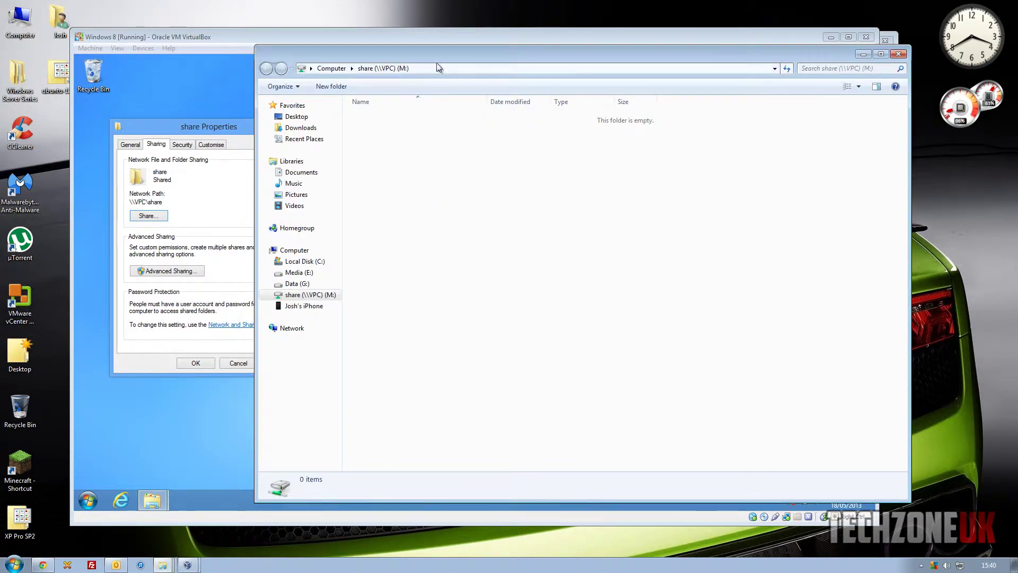
left_click_drag(424, 27, 324, 18)
Open the mapped share (M:) drive and copy the ubuntu-12.04.2-server-i386 ISO from the desktop into it
left_click(831, 37)
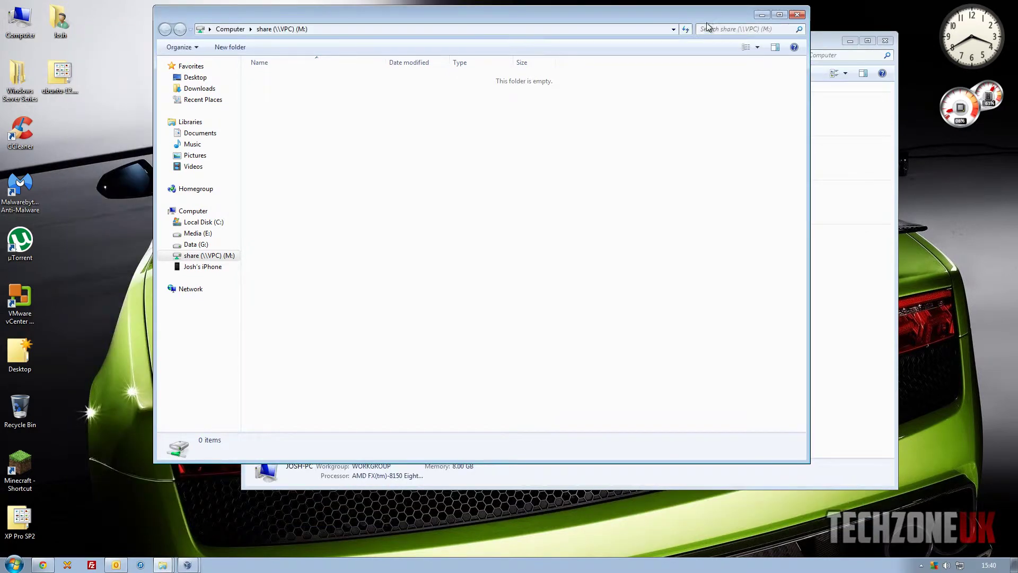
left_click_drag(706, 21, 701, 59)
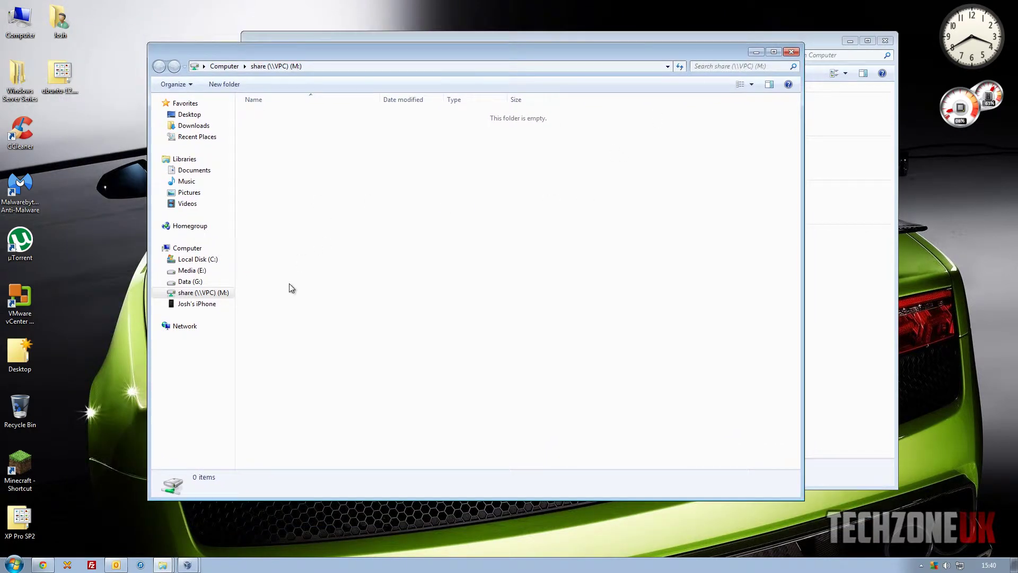
left_click(197, 249)
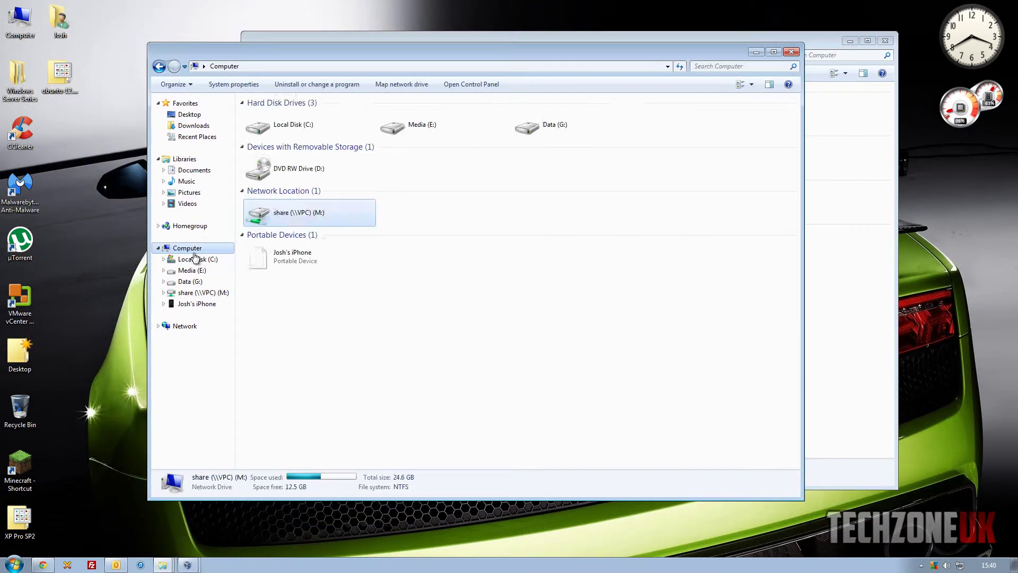
double_click(300, 214)
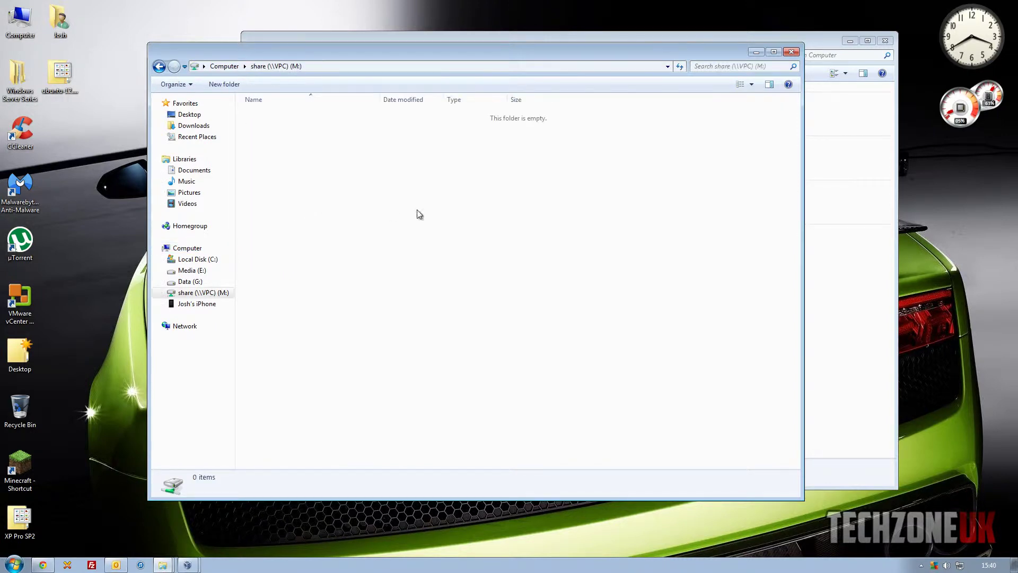
left_click_drag(62, 77, 428, 218)
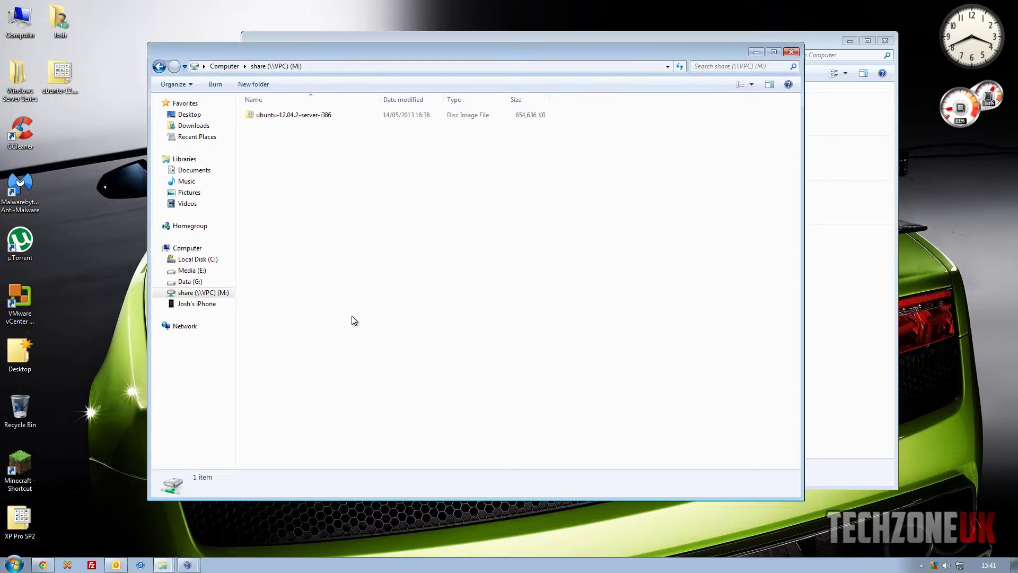
In the Windows 8 VM, open C:\share and select the copied Ubuntu ISO
left_click(188, 563)
left_click(202, 546)
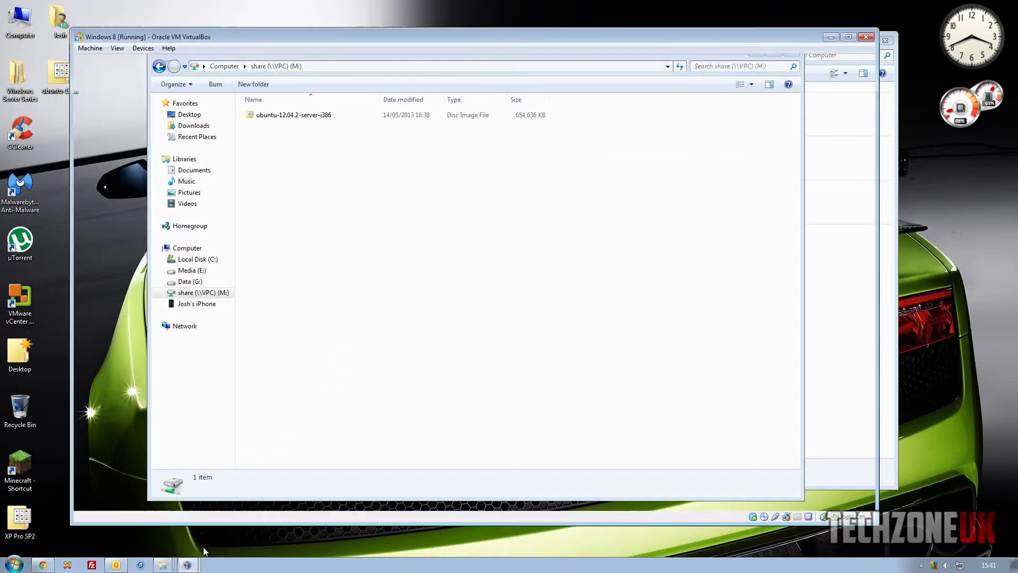
double_click(441, 236)
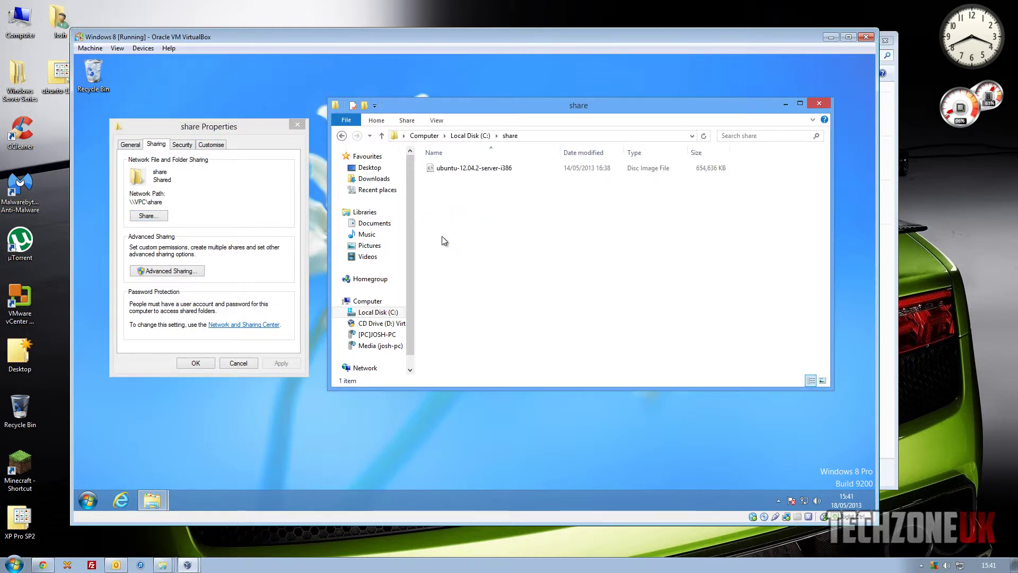
left_click(446, 170)
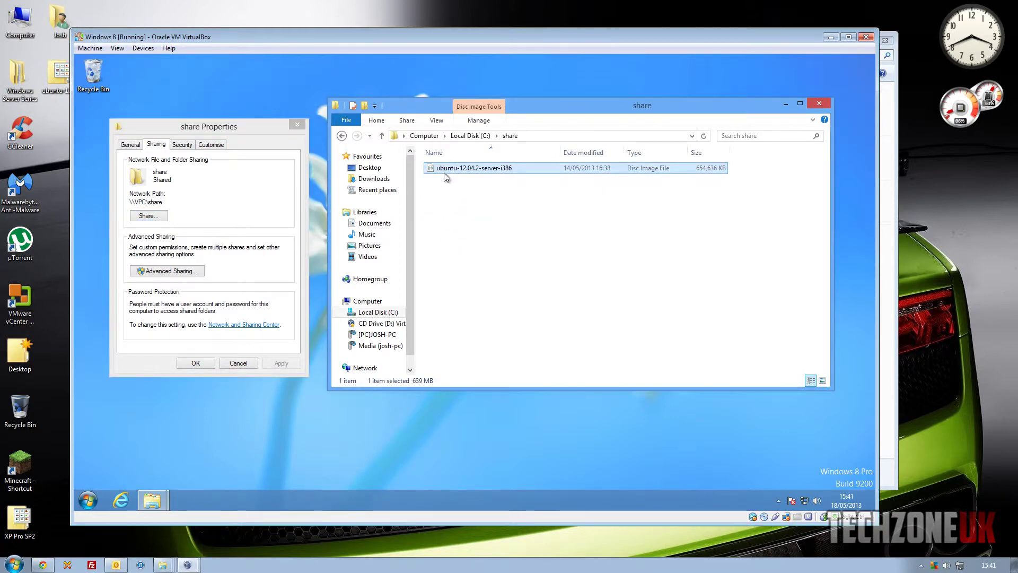
Close the share Properties sheet and move the share folder window left
left_click(297, 127)
left_click_drag(516, 107, 458, 113)
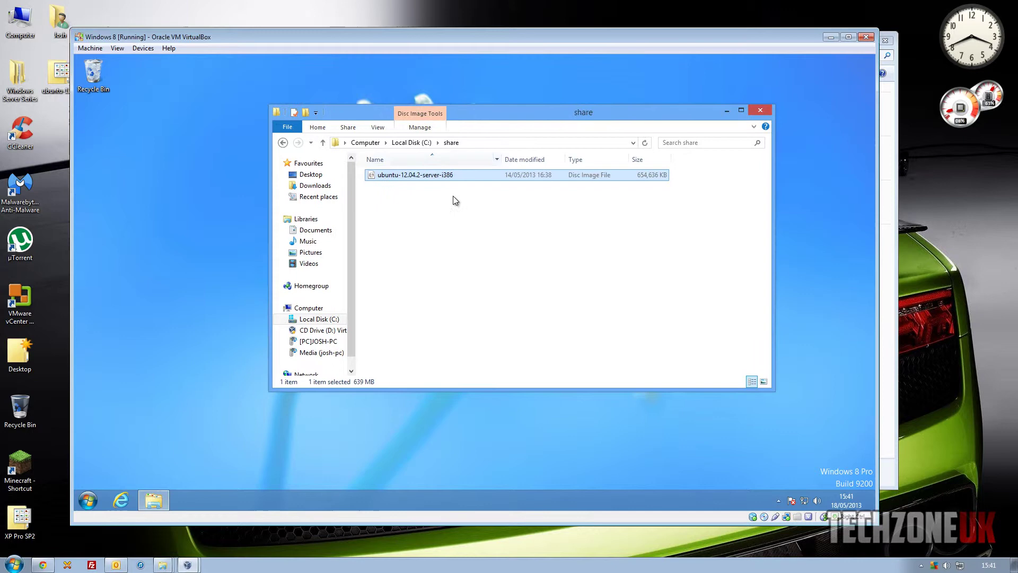
left_click(452, 199)
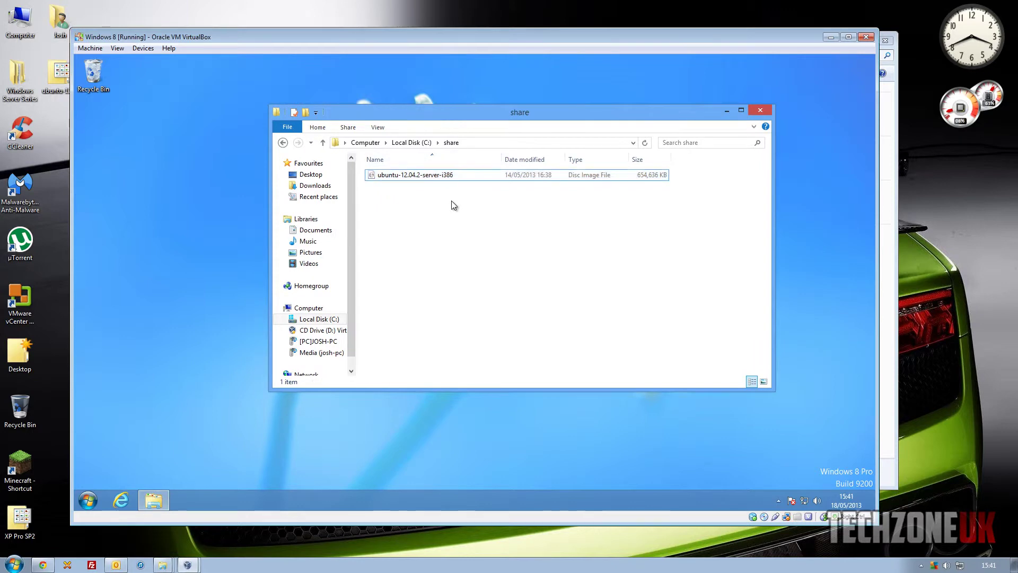
left_click(427, 177)
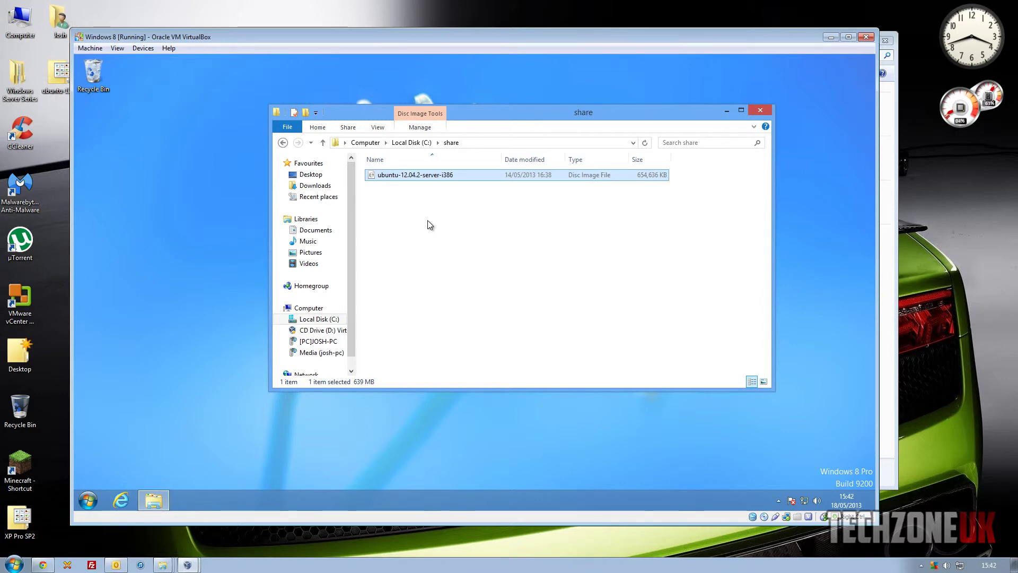
left_click(429, 225)
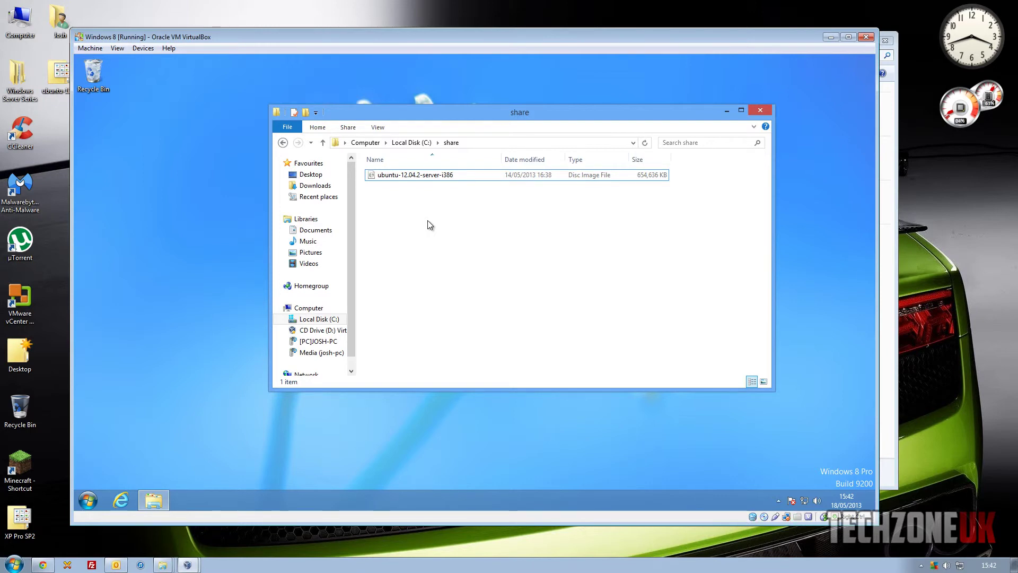
left_click(470, 175)
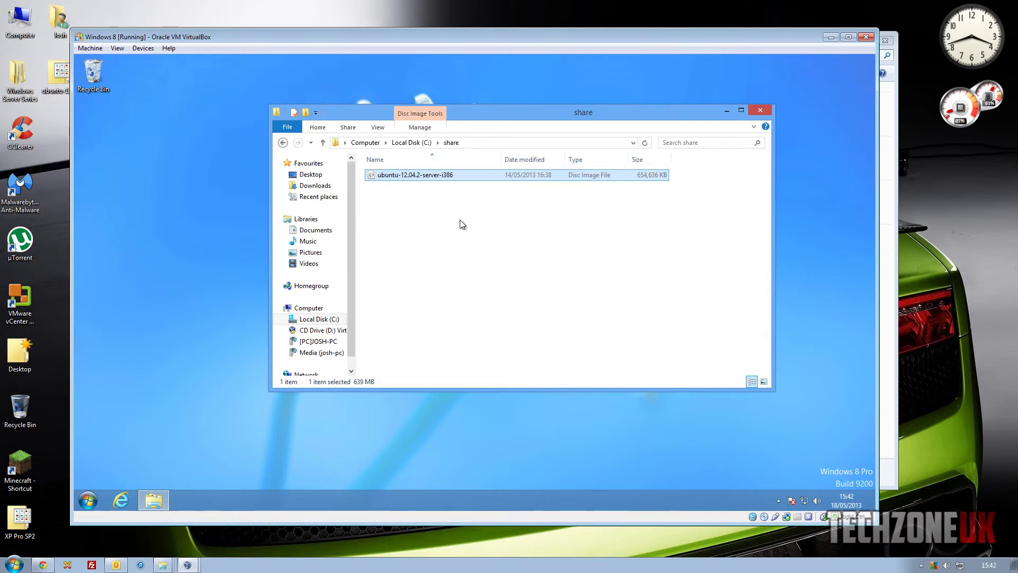